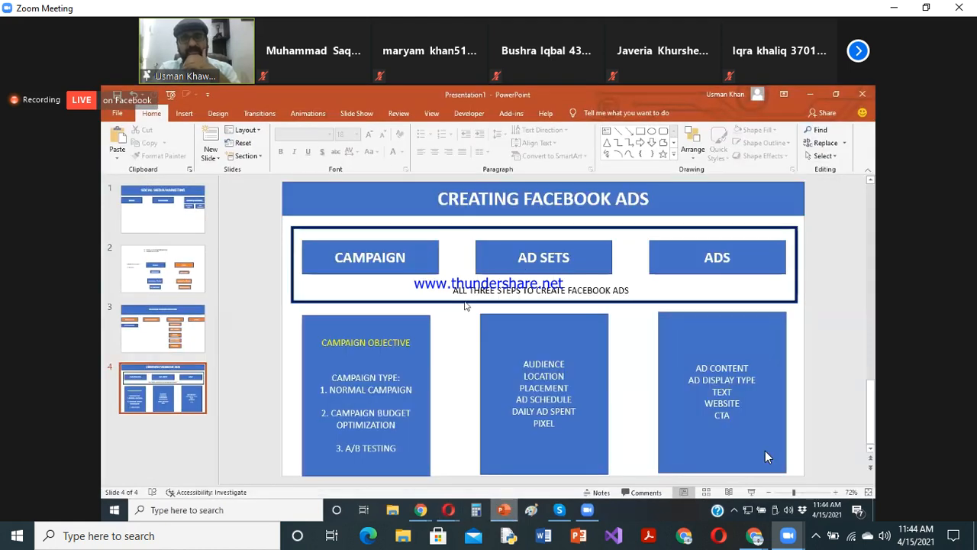
- Point out the Campaign and Ad Sets boxes and highlight the Campaign Objective line on the Creating Facebook Ads slide
{"action": "left_click", "coordinate": [433, 269]}
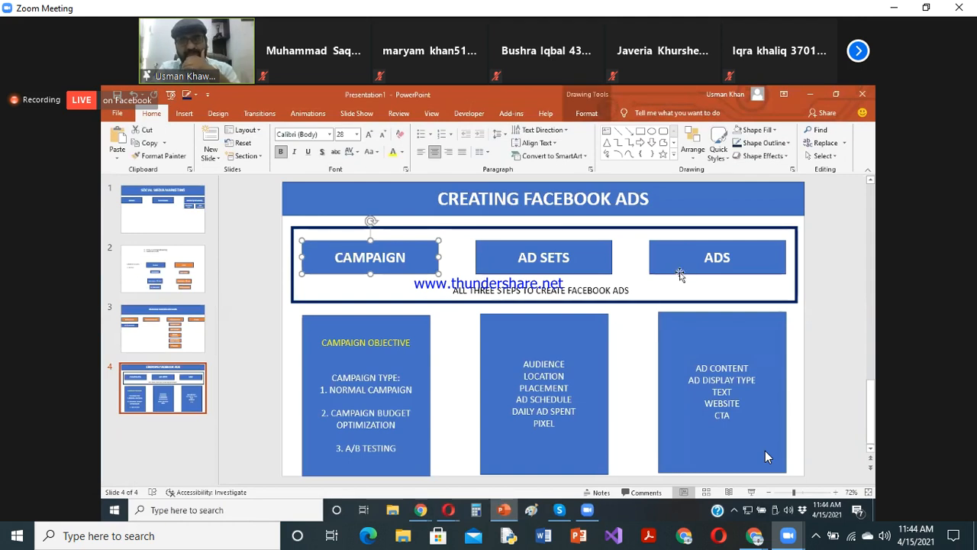
{"action": "key", "text": "Tab"}
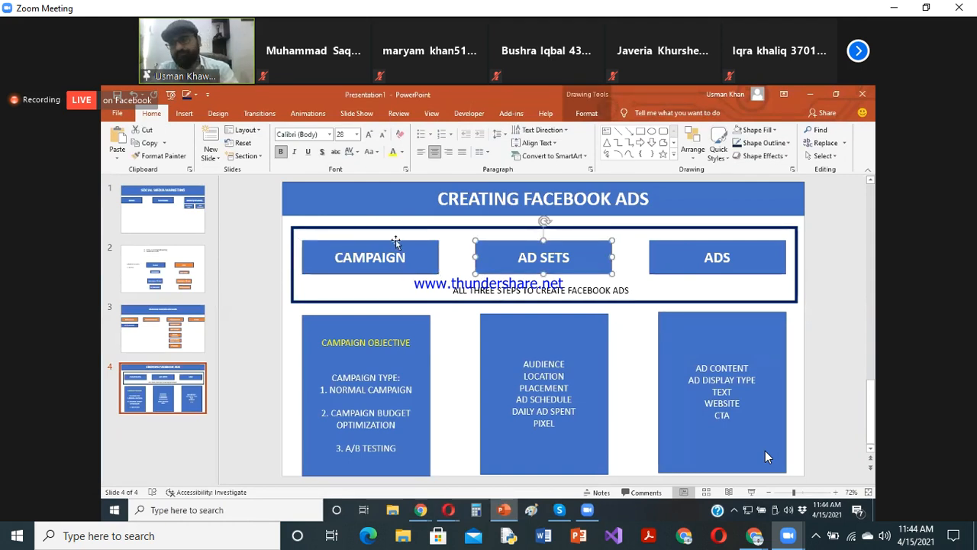
{"action": "key", "text": "Tab"}
{"action": "key", "text": "Escape"}
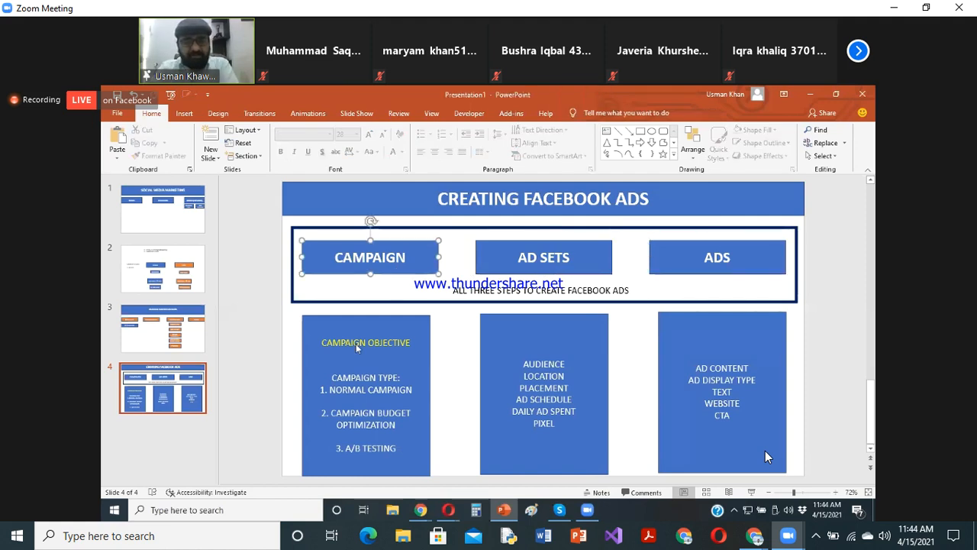
{"action": "left_click", "coordinate": [357, 348]}
{"action": "triple_click", "coordinate": [356, 342]}
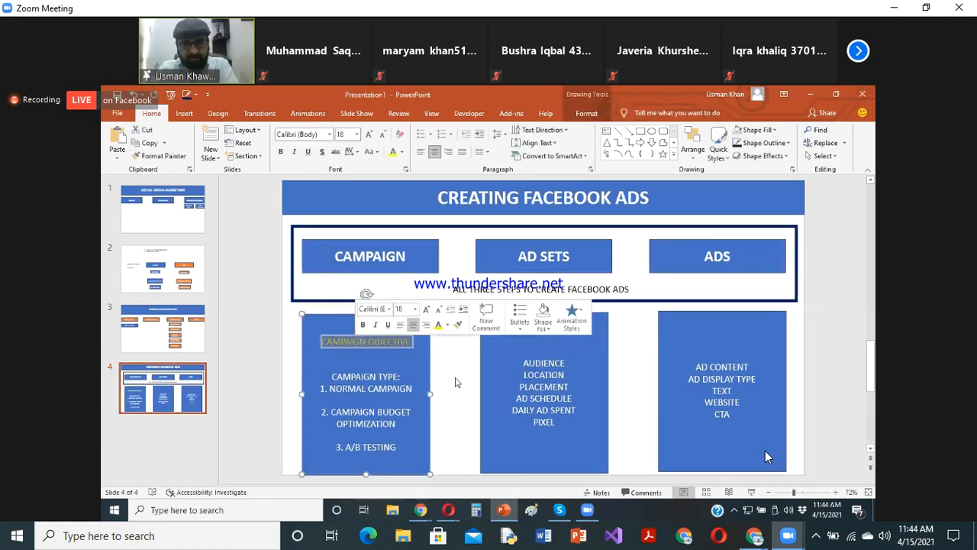
{"action": "left_click", "coordinate": [457, 381]}
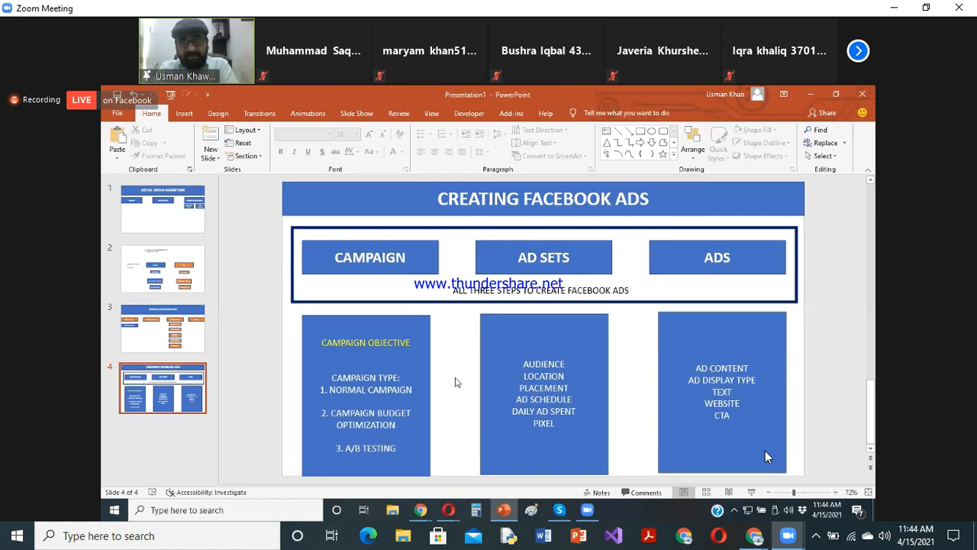
- Switch to the Ads Manager window in Opera and highlight the campaign objective heading in the new campaign dialog
{"action": "mouse_move", "coordinate": [448, 510]}
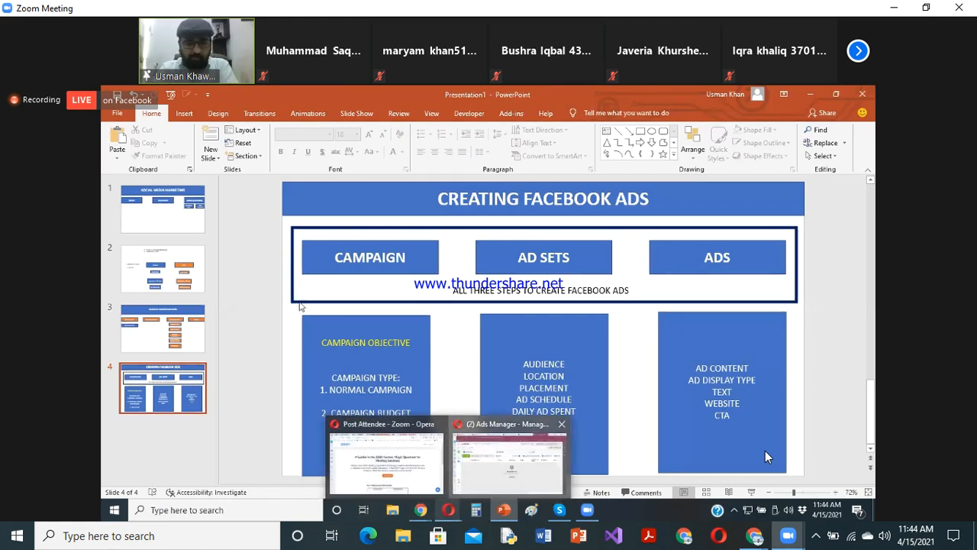
{"action": "left_click", "coordinate": [509, 461]}
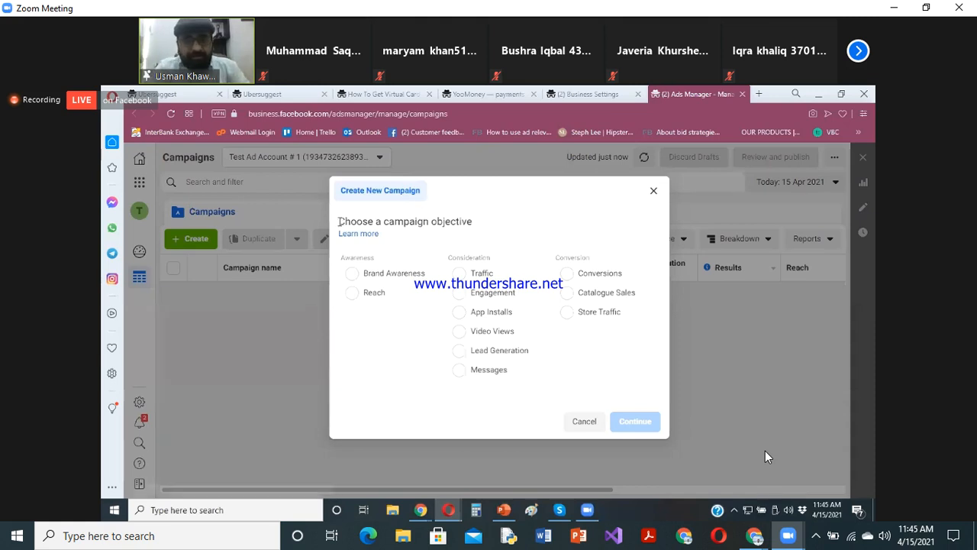
{"action": "left_click_drag", "start_coordinate": [338, 222], "coordinate": [480, 220]}
{"action": "left_click", "coordinate": [481, 221]}
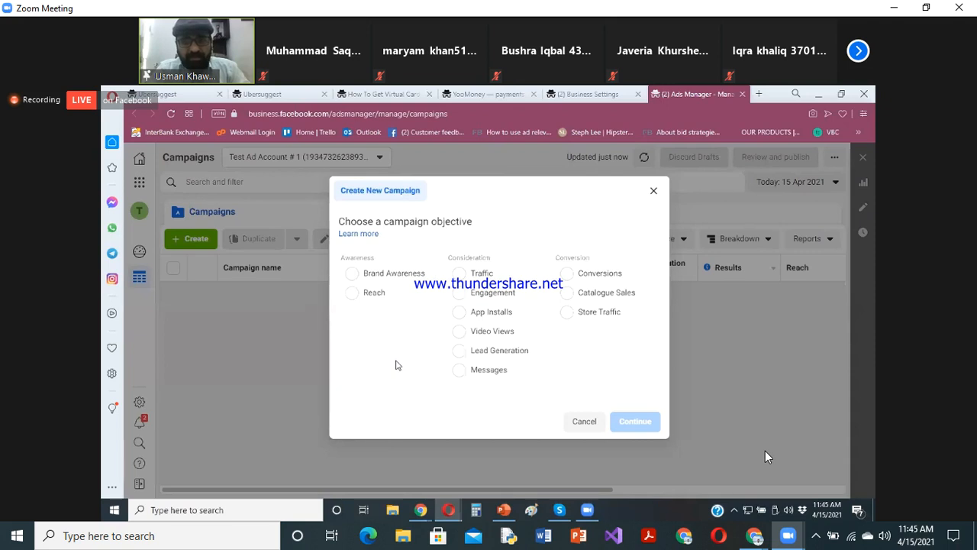
- Try the Conversions objective, switch to Traffic, and name the campaign "Mobile World - Website Traffic - New Audience"
{"action": "left_click", "coordinate": [567, 277]}
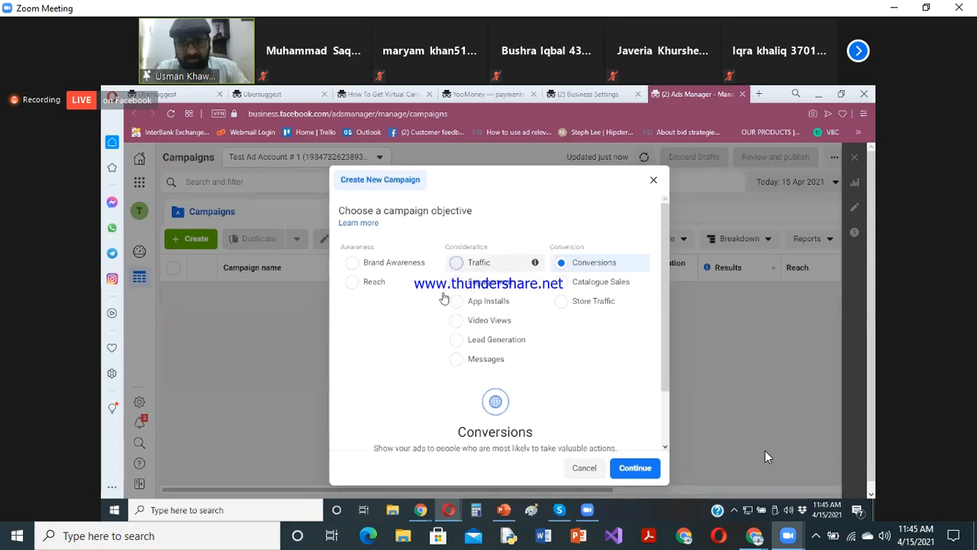
{"action": "left_click", "coordinate": [456, 263]}
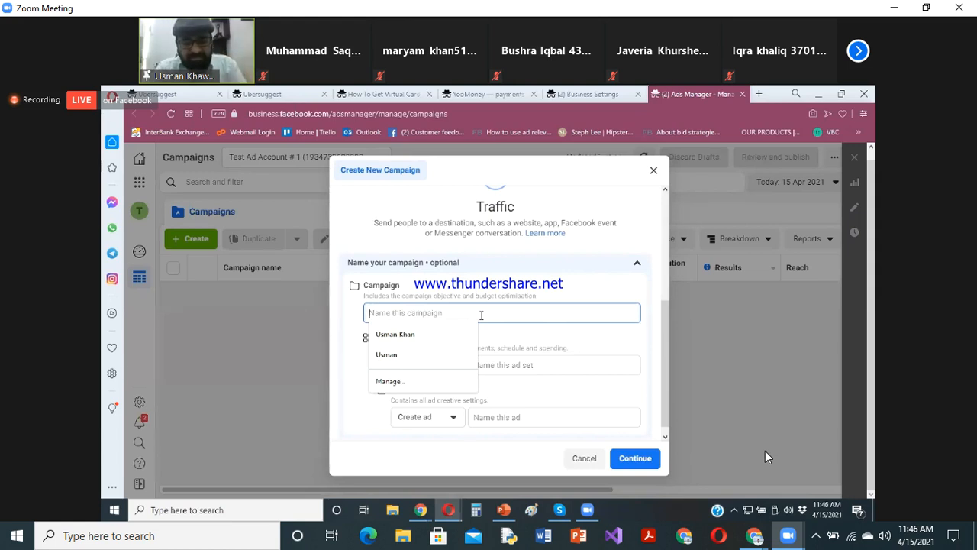
{"action": "type", "text": "M"}
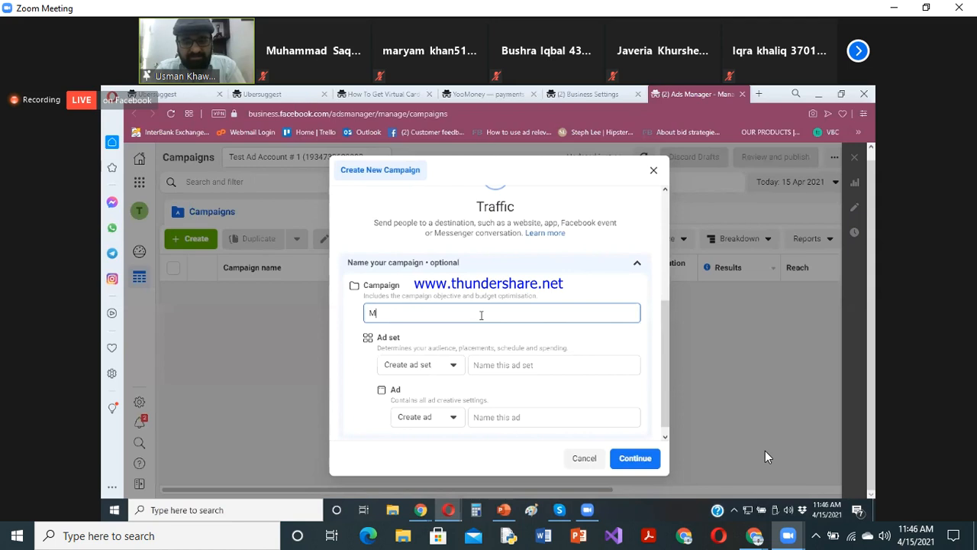
{"action": "type", "text": "obile Worl"}
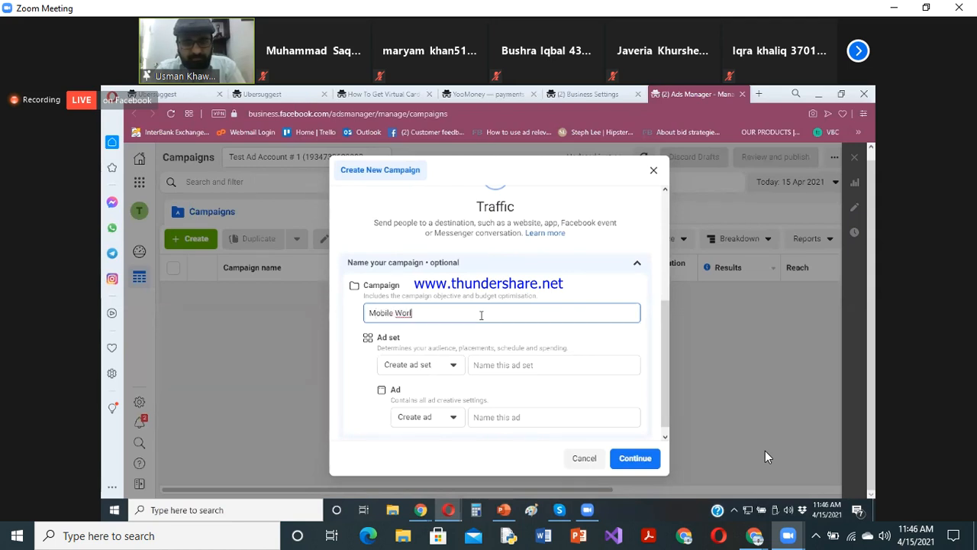
{"action": "type", "text": "d -"}
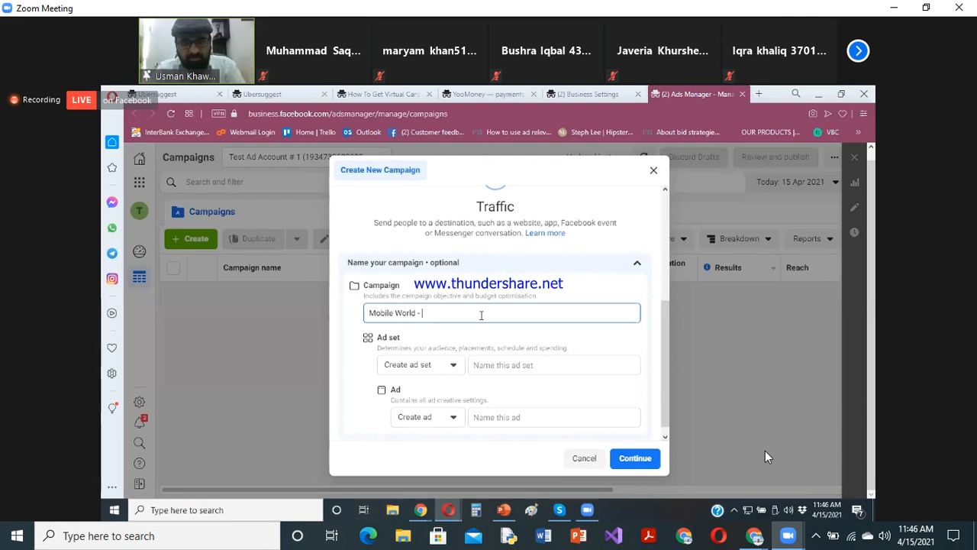
{"action": "type", "text": "Website Traffic"}
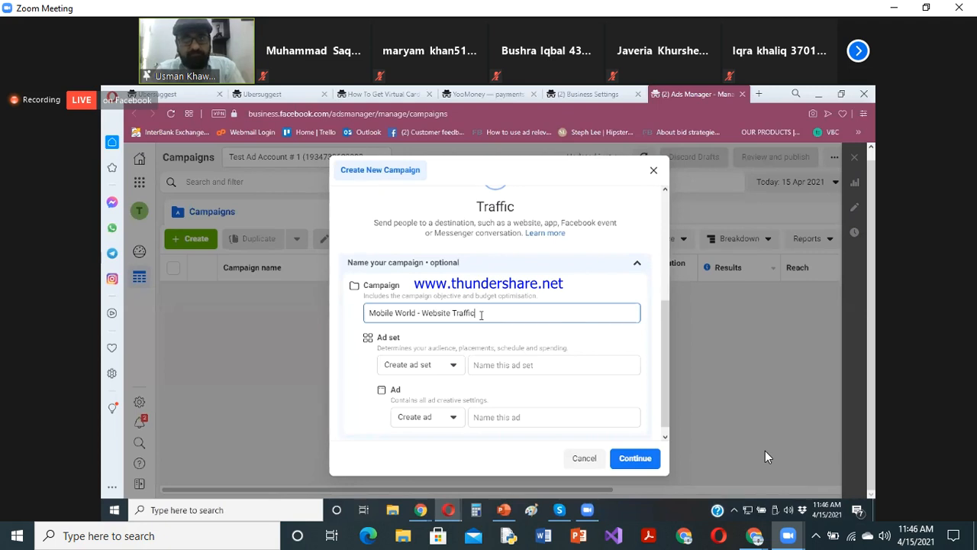
{"action": "type", "text": "-"}
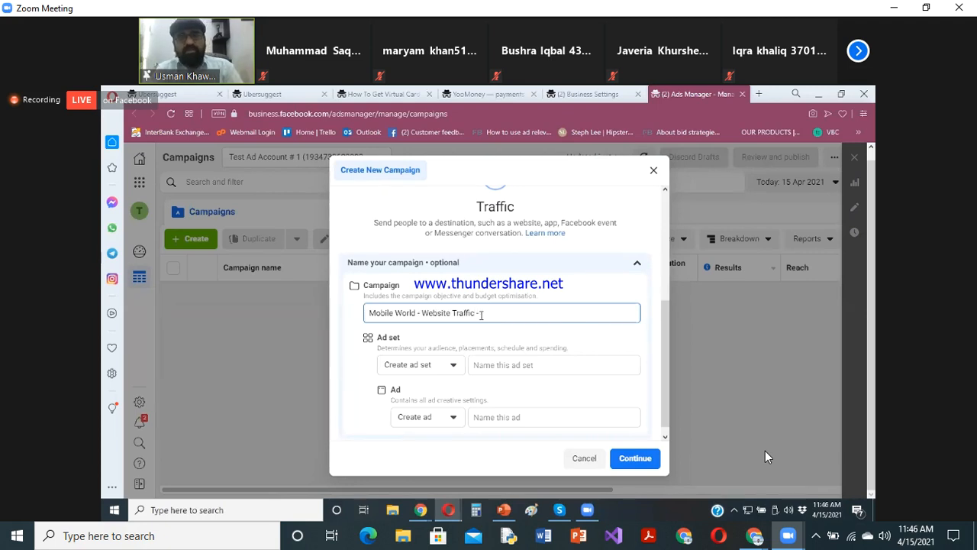
{"action": "type", "text": " New Audience"}
- Clear the campaign name and close the new campaign dialog without creating anything
{"action": "left_click", "coordinate": [474, 316], "text": "shift"}
{"action": "key", "text": "BackSpace"}
{"action": "triple_click", "coordinate": [475, 316]}
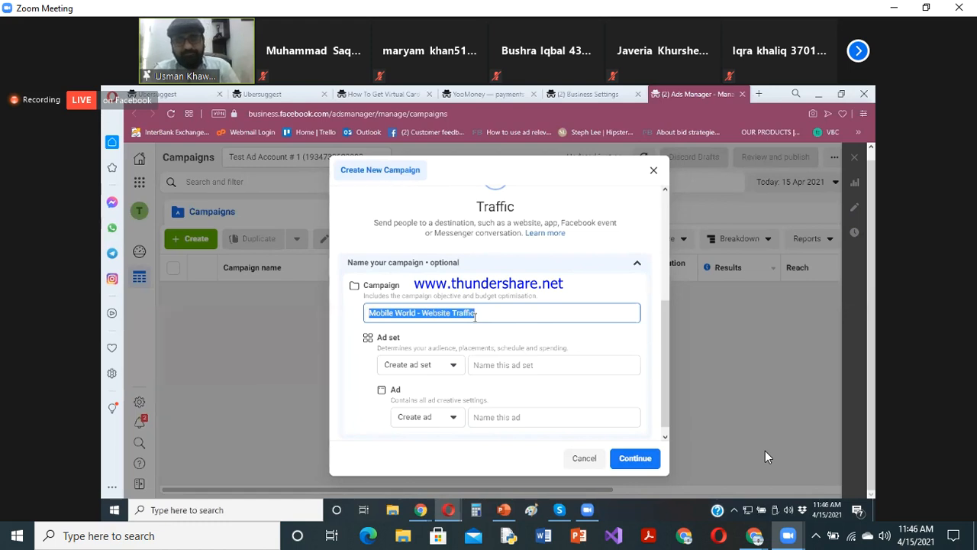
{"action": "key", "text": "BackSpace"}
{"action": "left_click", "coordinate": [638, 265]}
{"action": "left_click", "coordinate": [653, 170]}
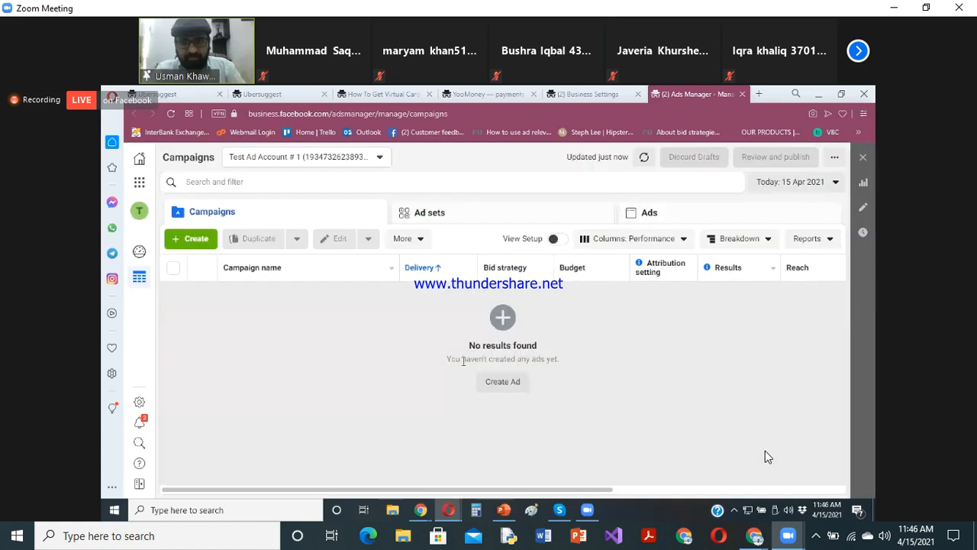
- Create a new campaign with the Traffic objective and continue to its settings
{"action": "left_click", "coordinate": [193, 243]}
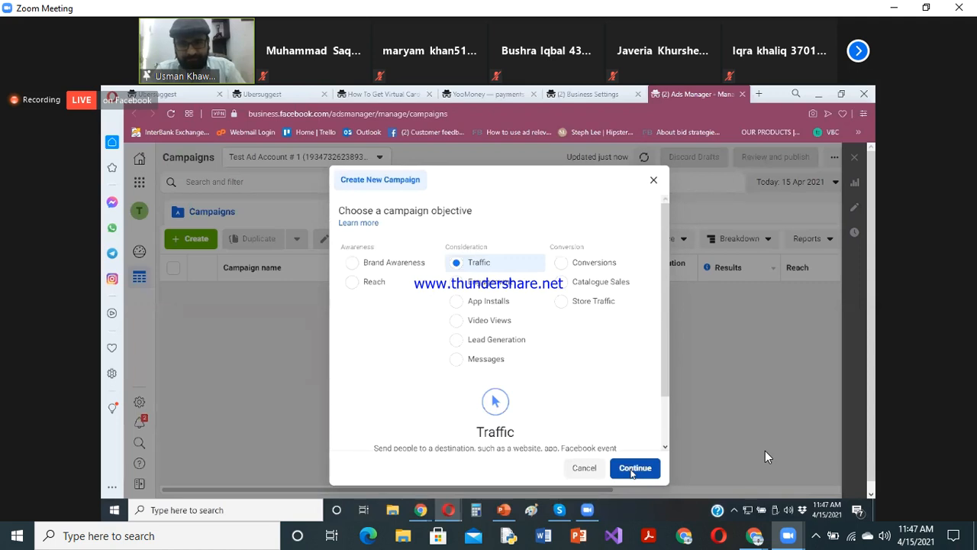
{"action": "left_click", "coordinate": [630, 469]}
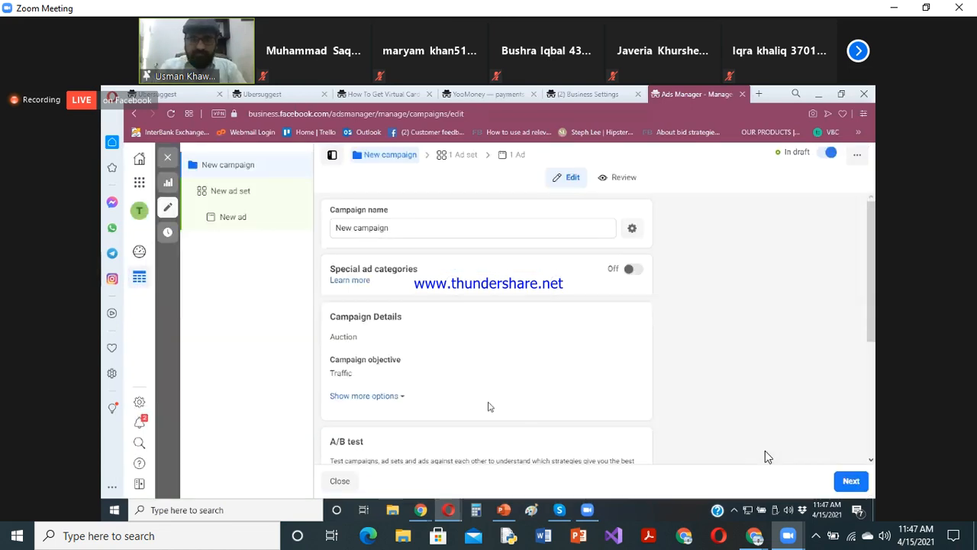
- Check the campaign slide in PowerPoint, then return to Ads Manager and examine the new campaign's settings through the A/B test section
{"action": "left_click", "coordinate": [505, 509]}
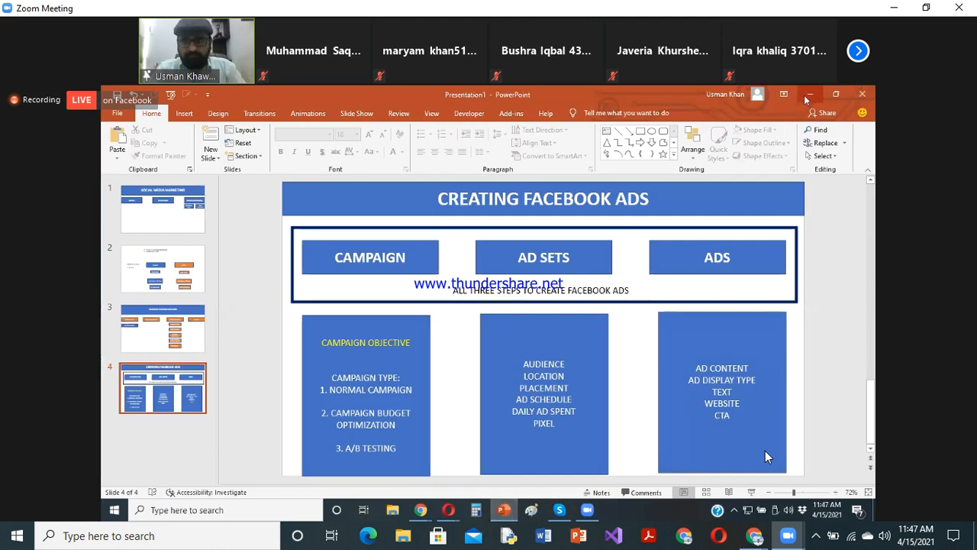
{"action": "key", "text": "alt+Tab"}
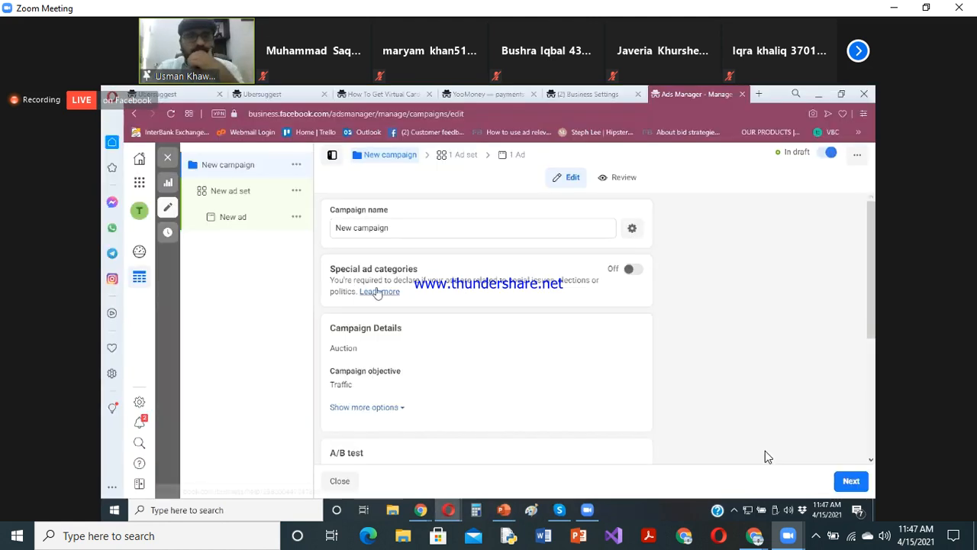
{"action": "scroll", "coordinate": [376, 293], "scroll_direction": "down", "scroll_amount": 1}
{"action": "scroll", "coordinate": [376, 292], "scroll_direction": "down", "scroll_amount": 1}
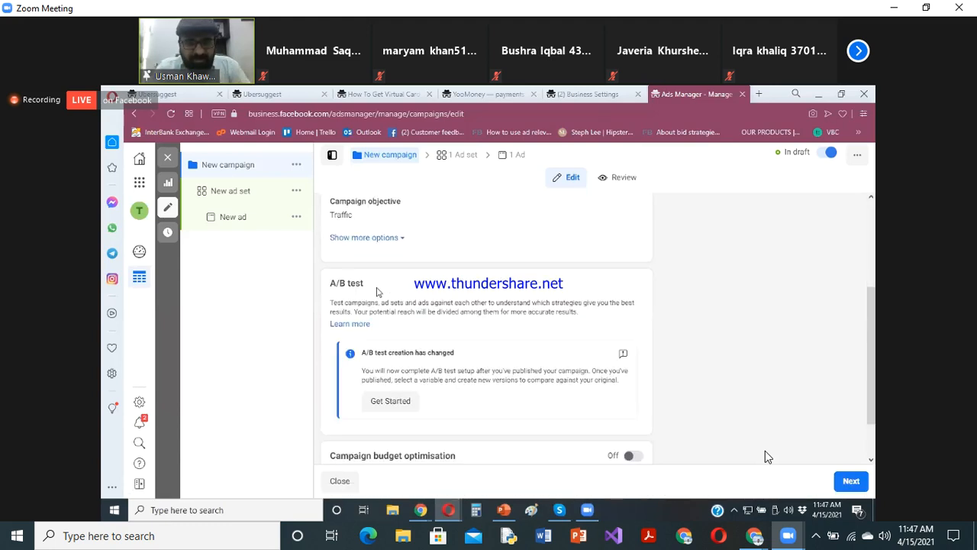
{"action": "scroll", "coordinate": [376, 292], "scroll_direction": "down", "scroll_amount": 1}
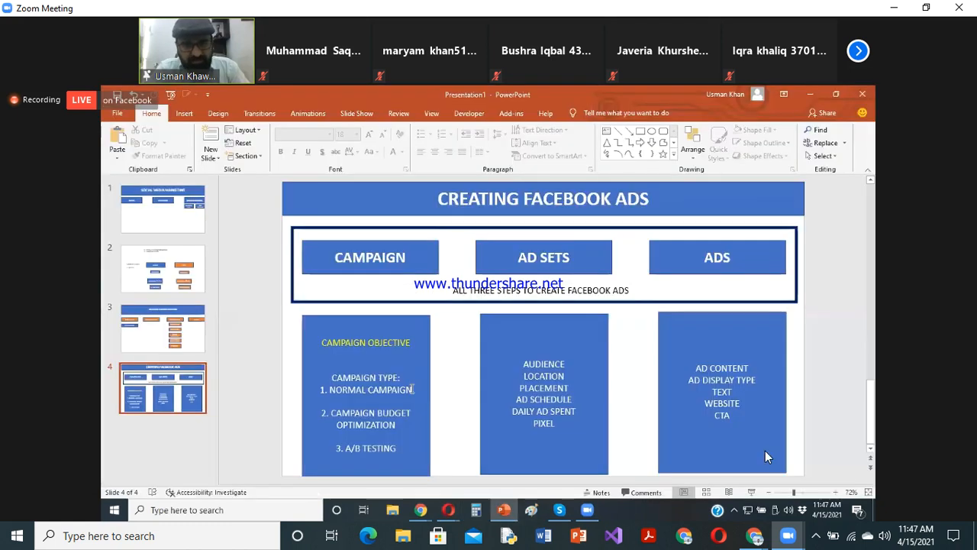
- On the PowerPoint slide, highlight the normal campaign, campaign budget optimization and A/B testing campaign types one after another
{"action": "triple_click", "coordinate": [411, 391]}
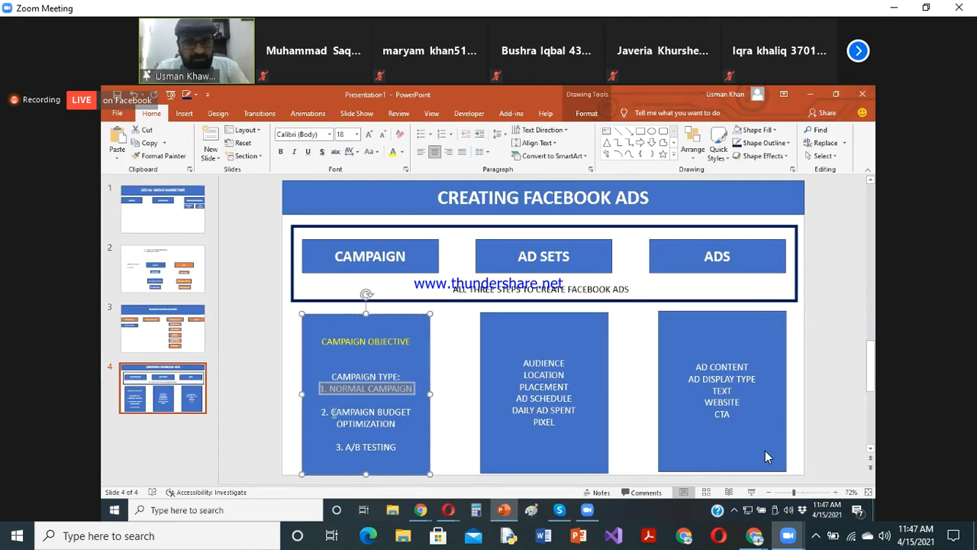
{"action": "triple_click", "coordinate": [382, 425]}
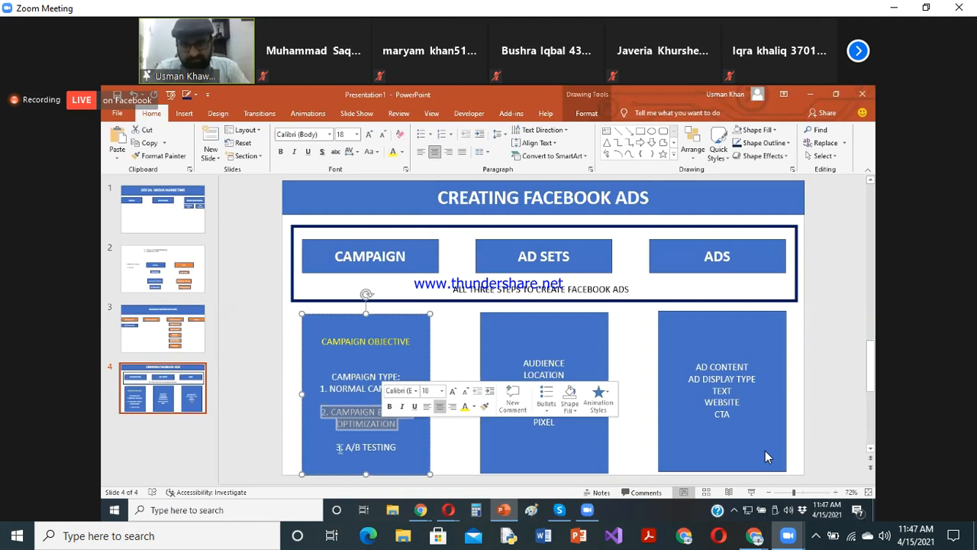
{"action": "left_click_drag", "start_coordinate": [337, 447], "coordinate": [447, 454]}
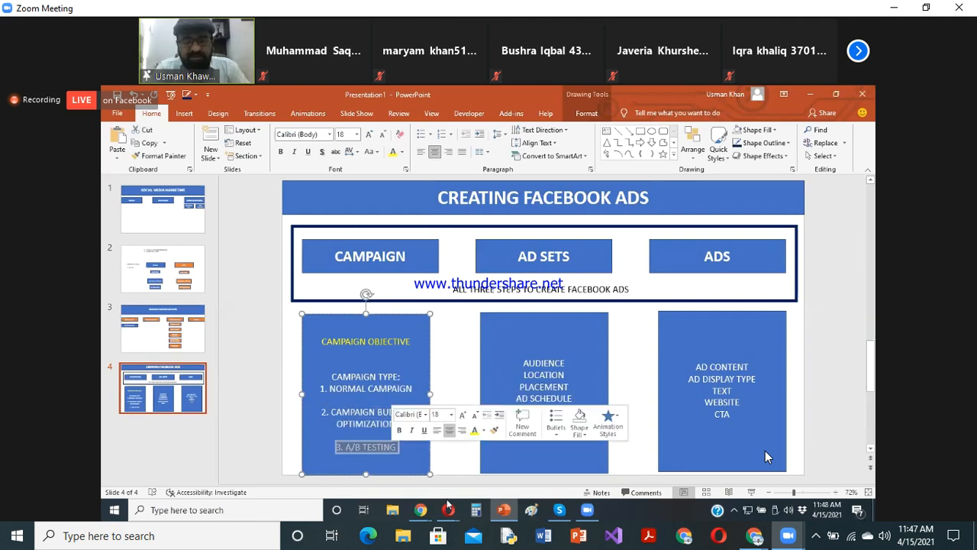
{"action": "left_click", "coordinate": [493, 475]}
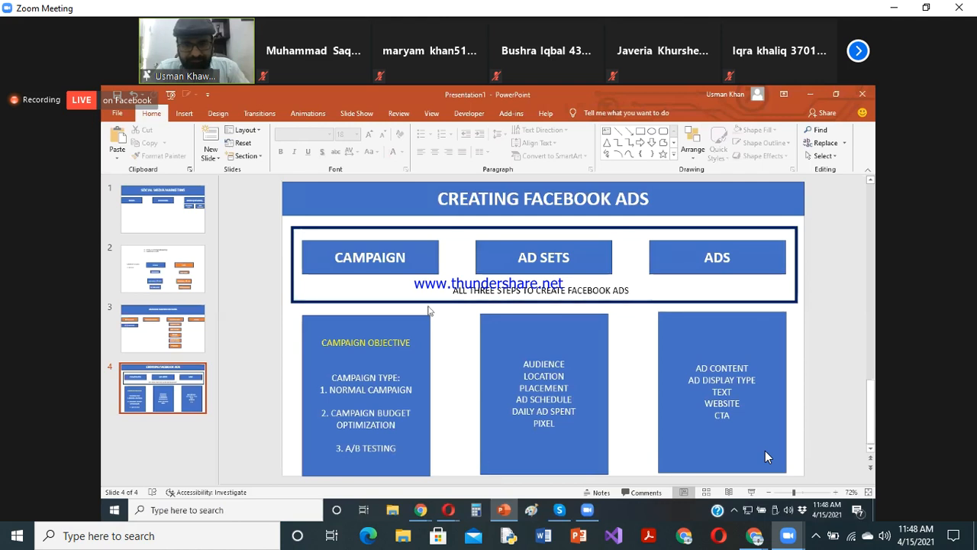
- Switch back to Ads Manager and highlight the A/B test and Campaign budget optimisation headings in the campaign settings
{"action": "left_click", "coordinate": [448, 510]}
{"action": "left_click", "coordinate": [509, 462]}
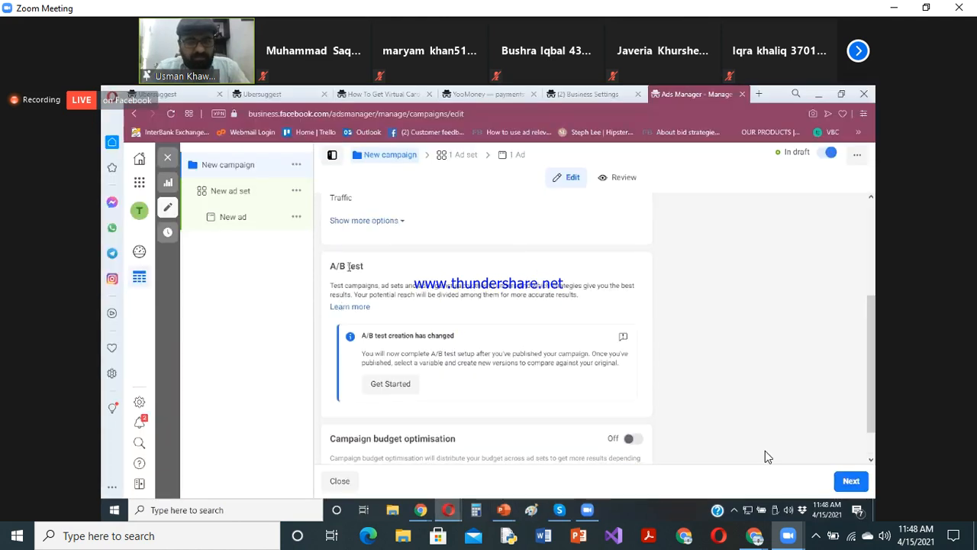
{"action": "left_click_drag", "start_coordinate": [330, 267], "coordinate": [364, 266]}
{"action": "left_click", "coordinate": [367, 272]}
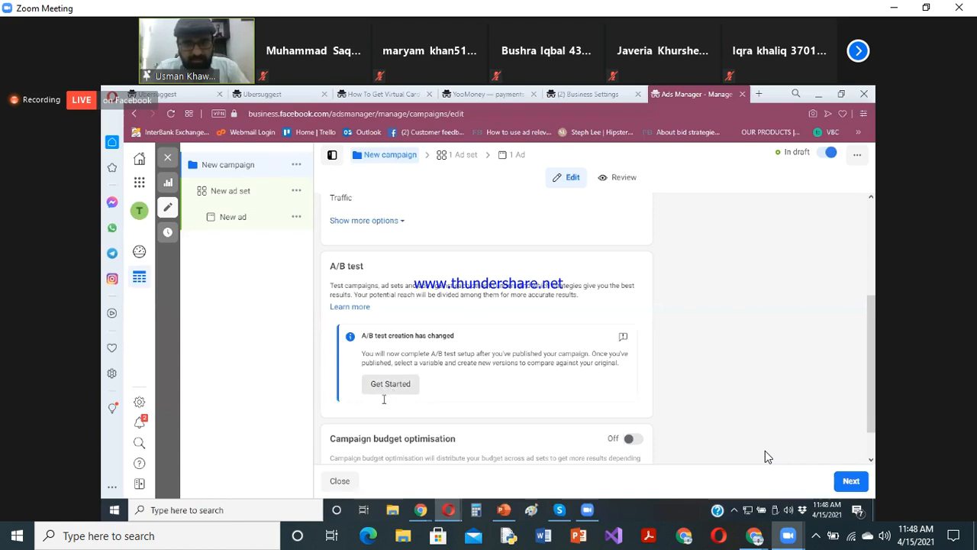
{"action": "scroll", "coordinate": [329, 401], "scroll_direction": "down", "scroll_amount": 1}
{"action": "left_click_drag", "start_coordinate": [331, 399], "coordinate": [399, 395]}
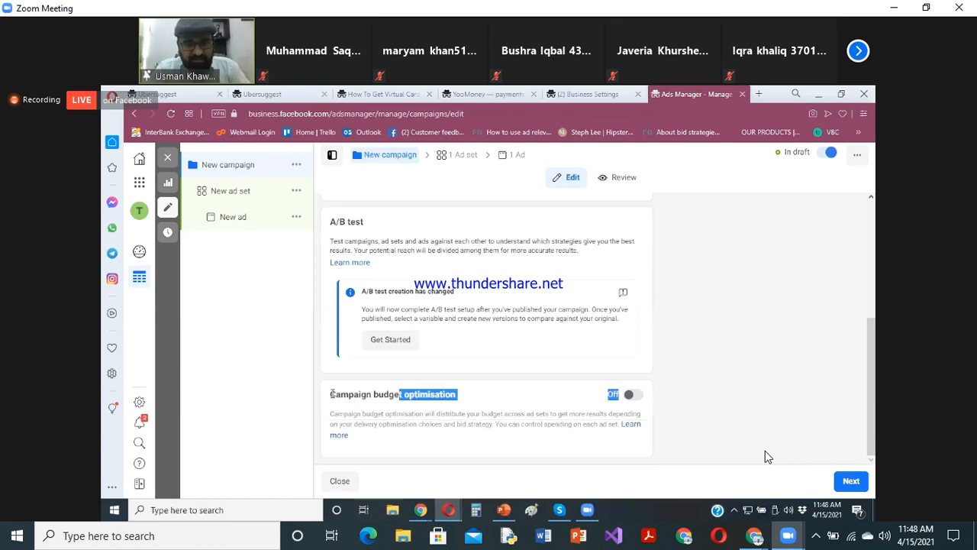
{"action": "left_click_drag", "start_coordinate": [333, 394], "coordinate": [332, 394]}
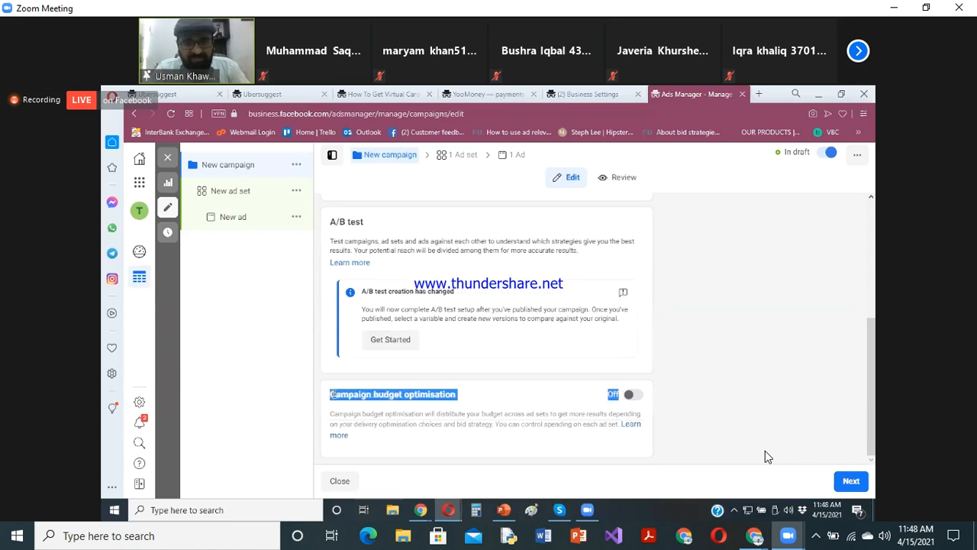
{"action": "left_click", "coordinate": [333, 394]}
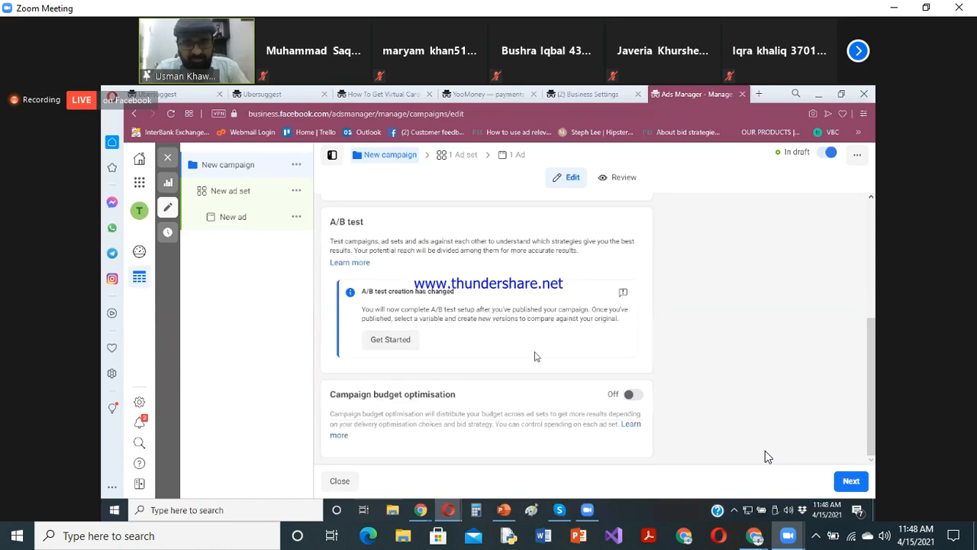
- Turn campaign budget optimisation on and back off, and highlight the A/B test heading
{"action": "left_click", "coordinate": [630, 398]}
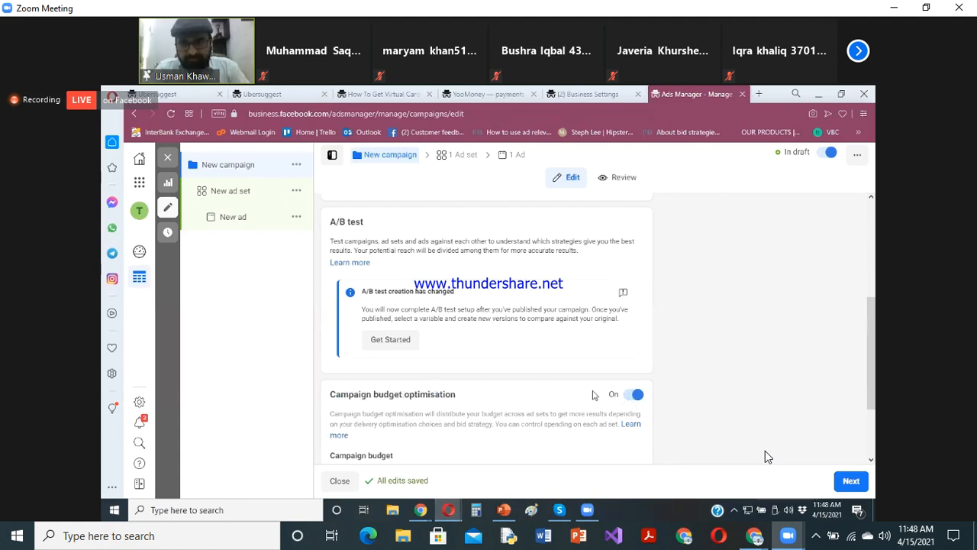
{"action": "left_click", "coordinate": [632, 396]}
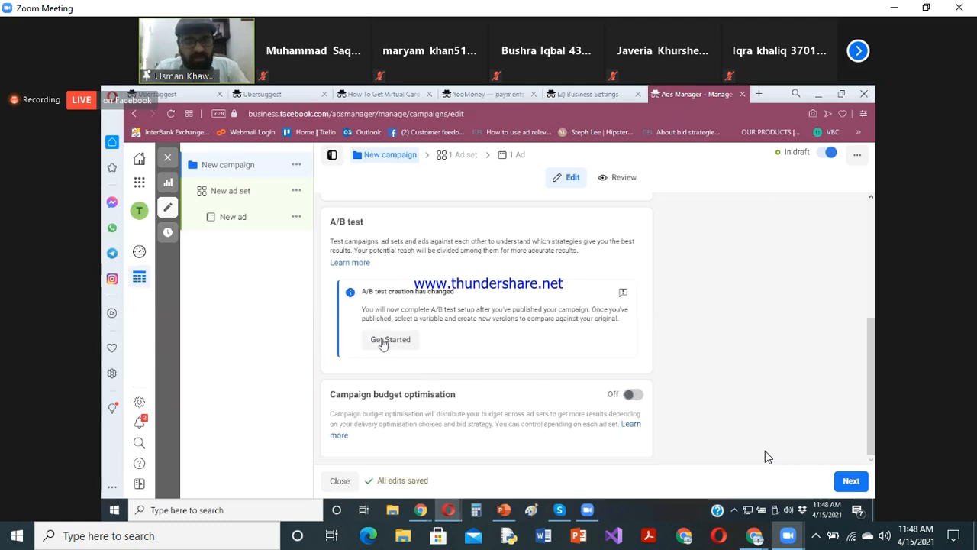
{"action": "left_click_drag", "start_coordinate": [331, 221], "coordinate": [367, 227]}
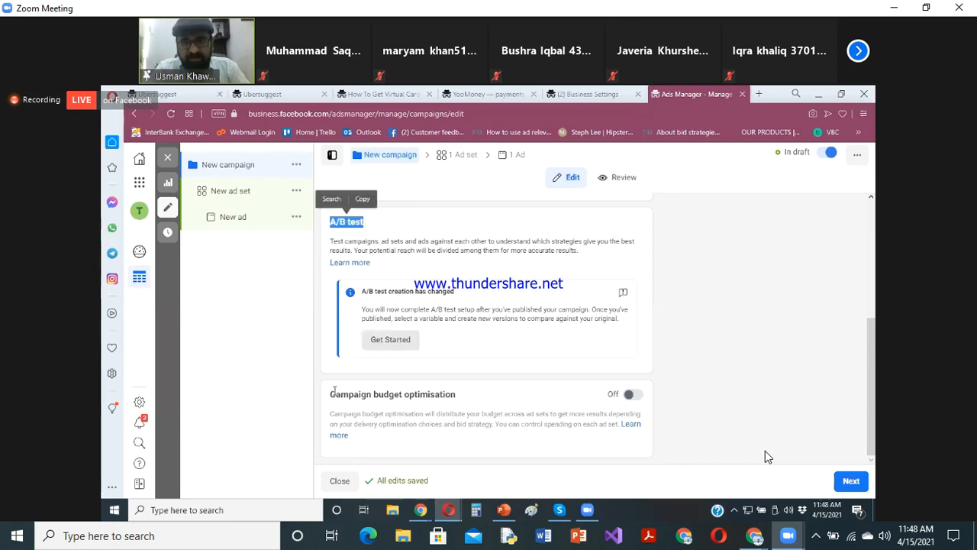
- Highlight the Campaign budget optimisation heading, then switch to PowerPoint and highlight the normal, campaign budget optimization and A/B testing types on the slide
{"action": "left_click_drag", "start_coordinate": [334, 394], "coordinate": [418, 392]}
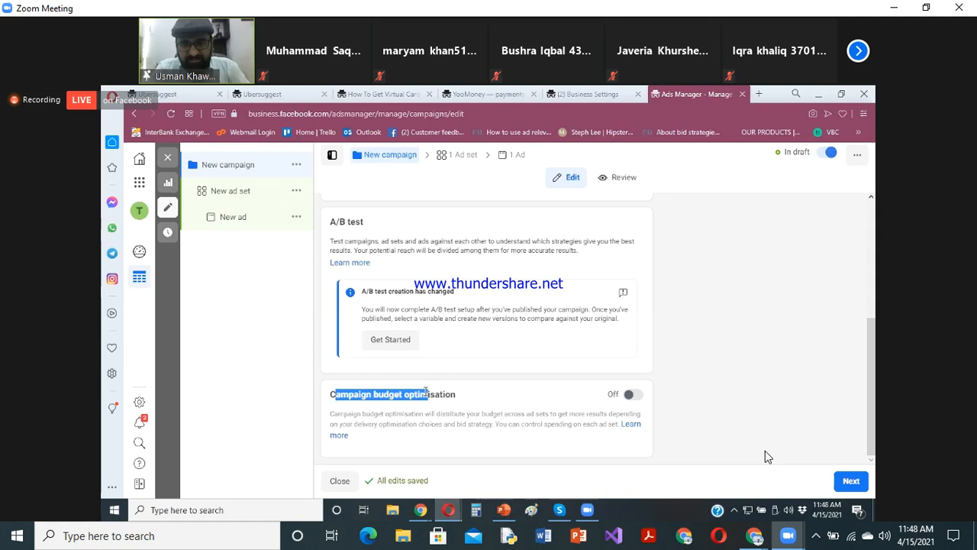
{"action": "left_click", "coordinate": [425, 391]}
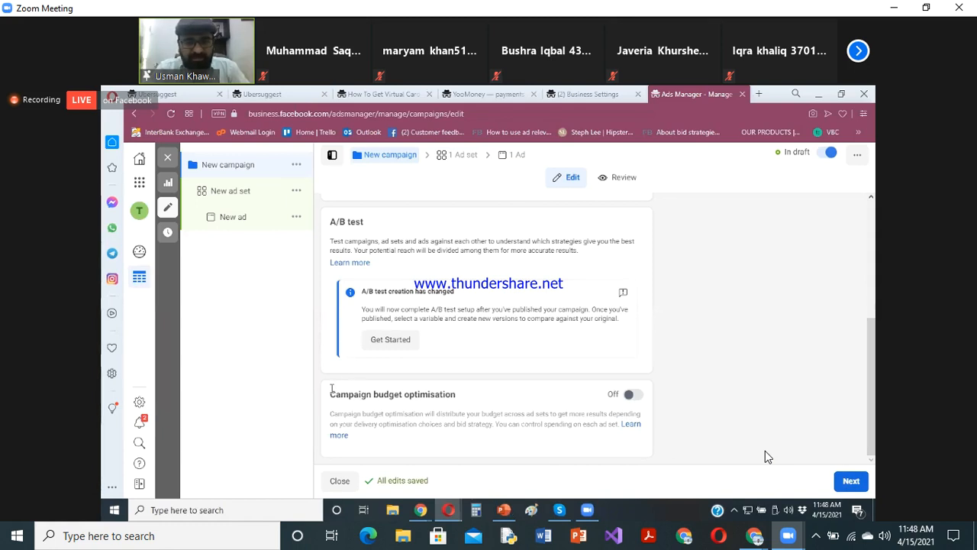
{"action": "key", "text": "alt+Tab"}
{"action": "left_click_drag", "start_coordinate": [330, 388], "coordinate": [408, 390]}
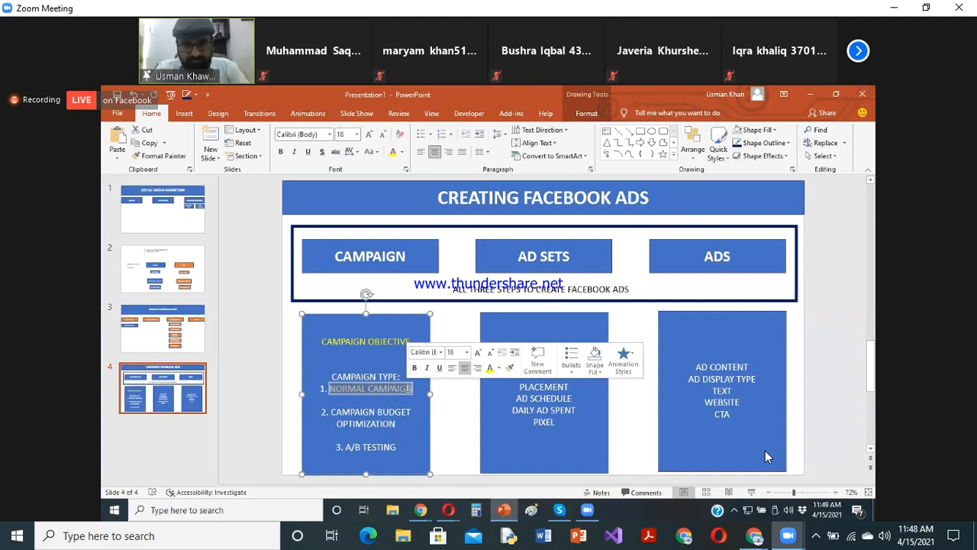
{"action": "left_click", "coordinate": [336, 411]}
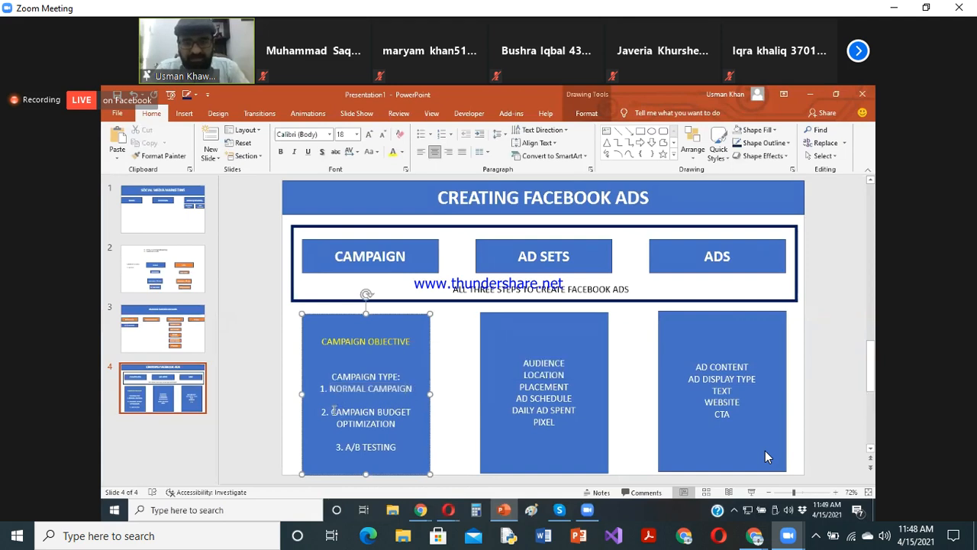
{"action": "left_click", "coordinate": [400, 428], "text": "shift"}
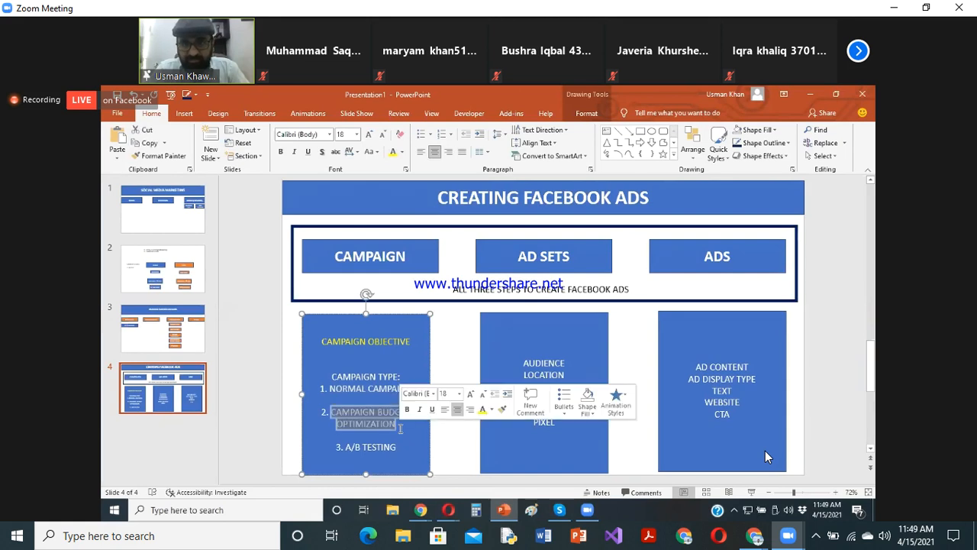
{"action": "left_click", "coordinate": [348, 452]}
{"action": "left_click_drag", "start_coordinate": [348, 450], "coordinate": [400, 448]}
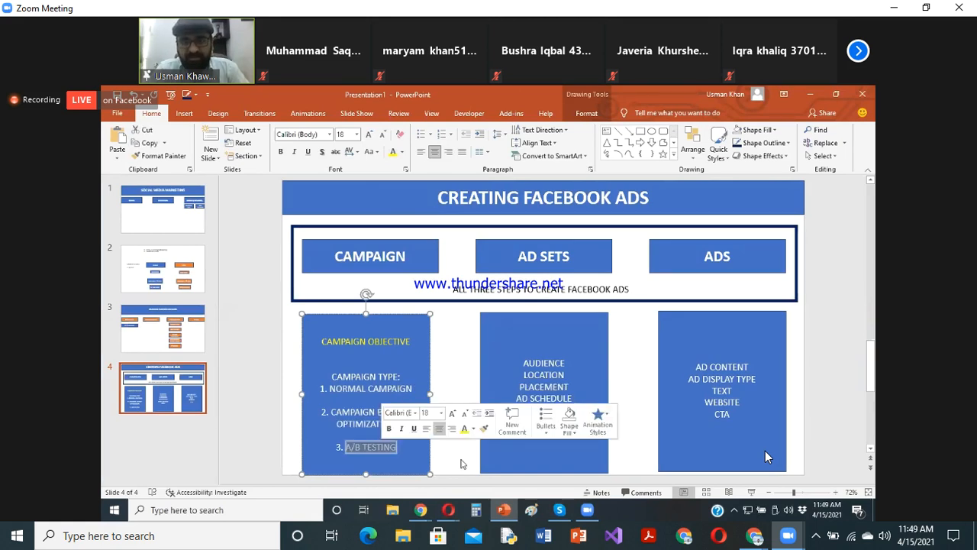
{"action": "left_click", "coordinate": [461, 463]}
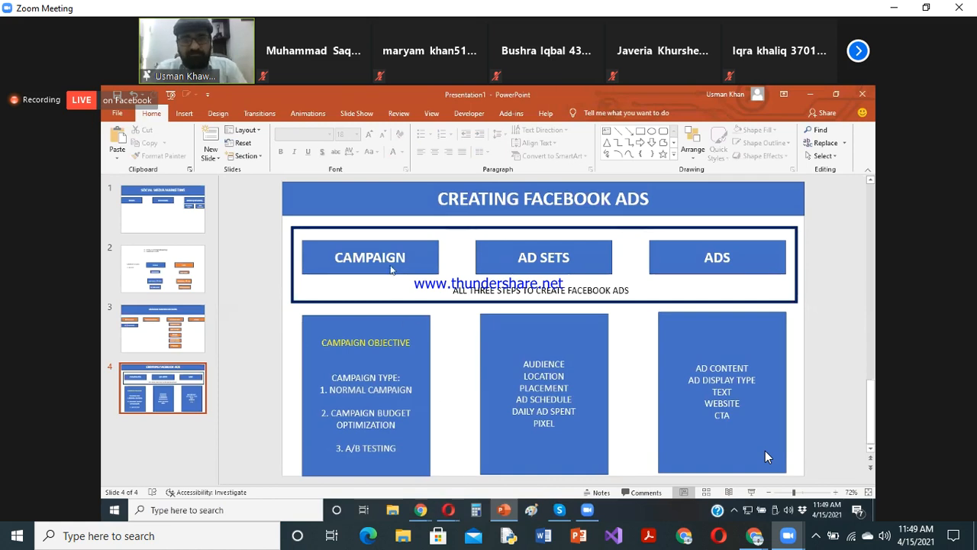
- Return to Ads Manager, highlight the Campaign budget optimisation heading and continue from the campaign settings to the ad set
{"action": "key", "text": "alt+Tab"}
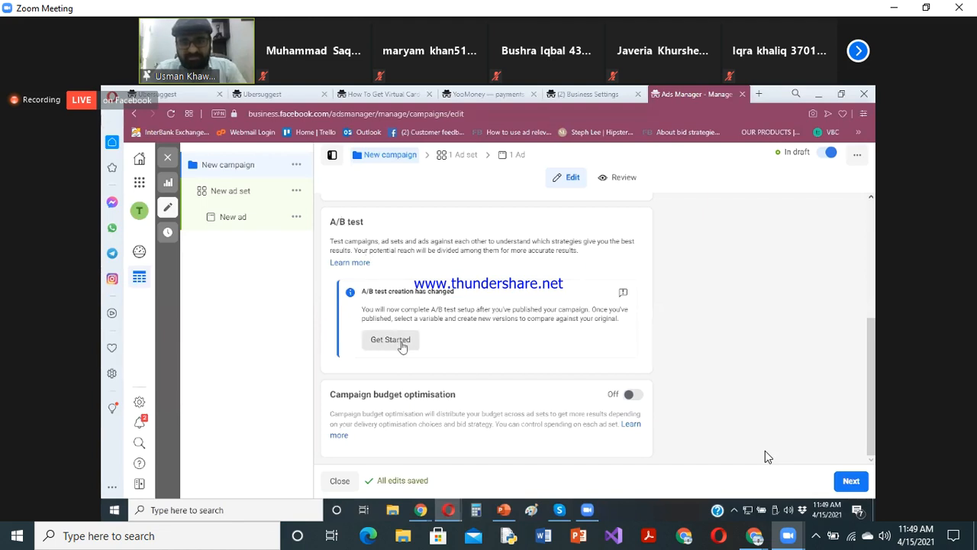
{"action": "left_click_drag", "start_coordinate": [330, 395], "coordinate": [457, 398]}
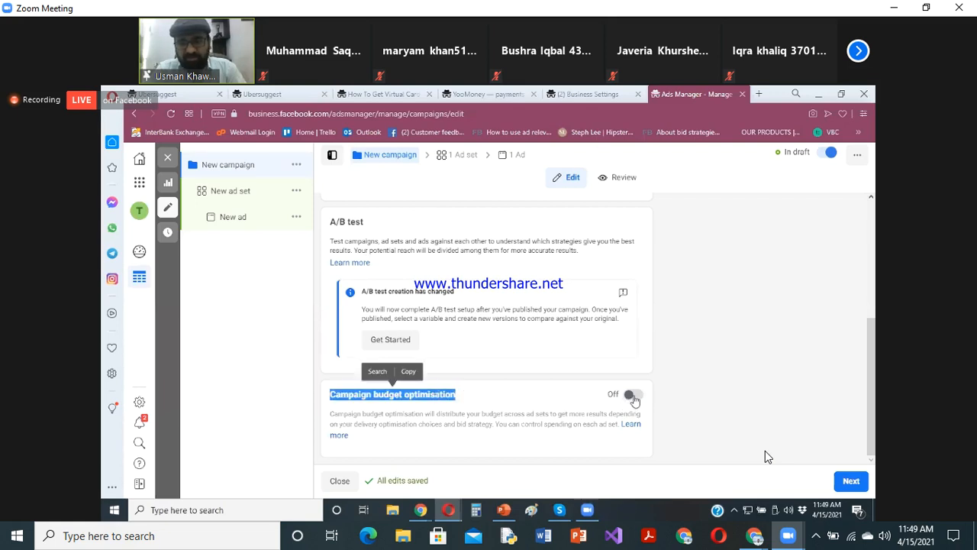
{"action": "left_click", "coordinate": [361, 221]}
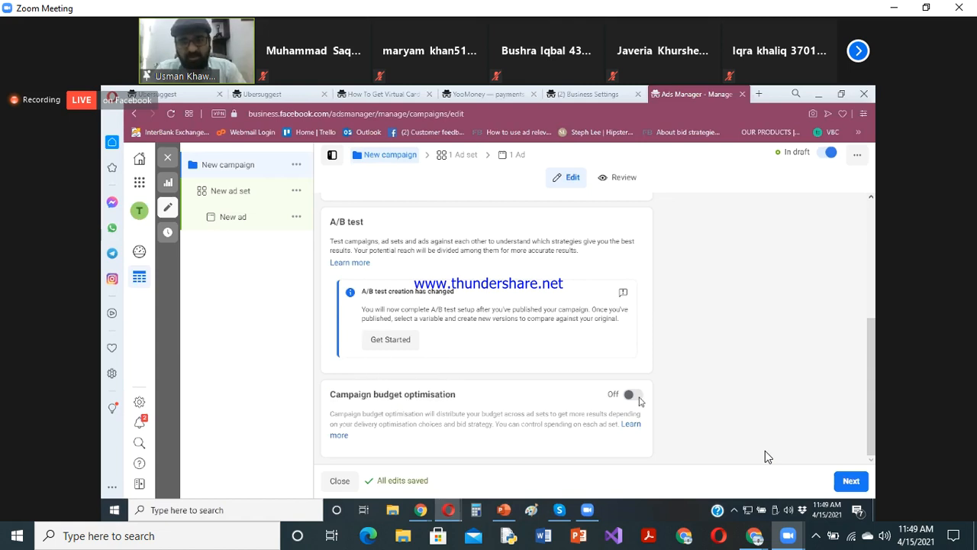
{"action": "left_click", "coordinate": [848, 486]}
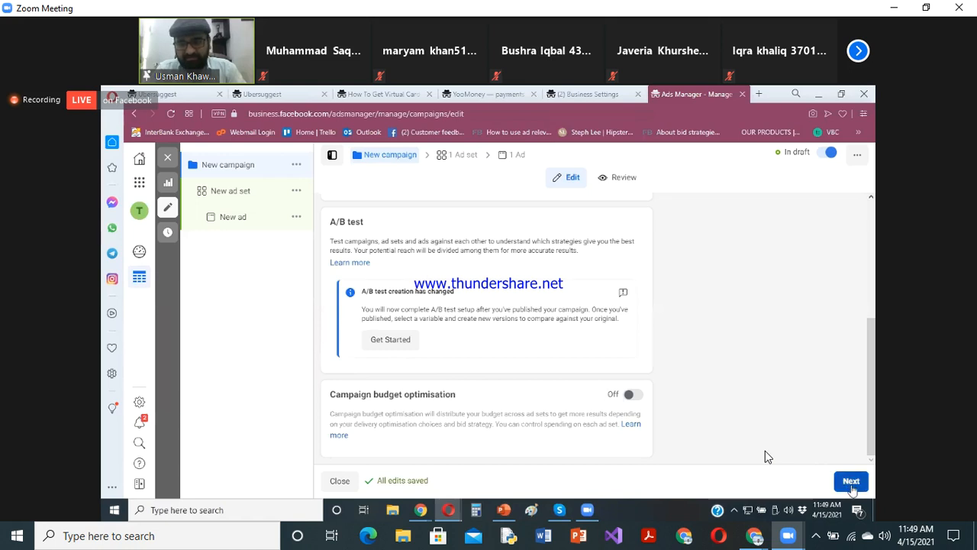
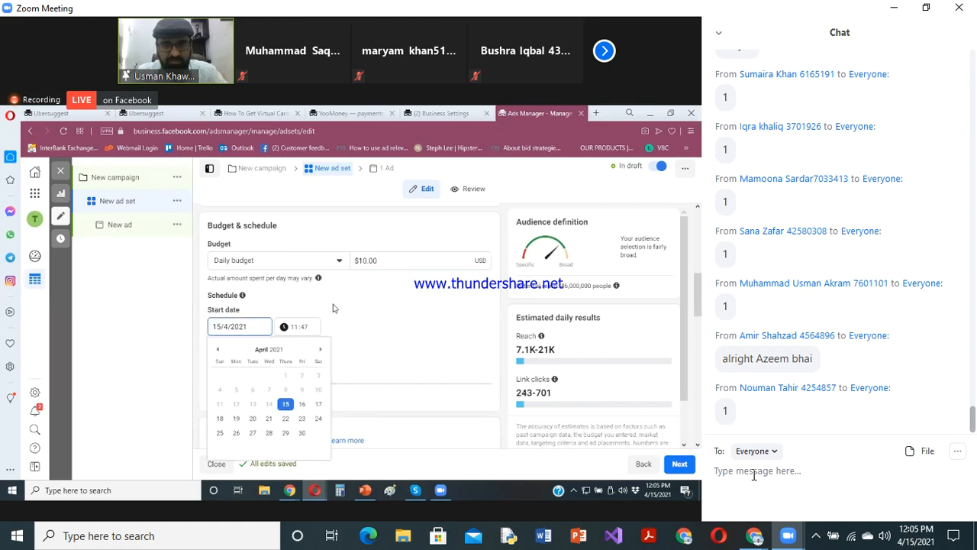
- Set the ad set's schedule to start on 20/4/2021 at 12:00
{"action": "left_click", "coordinate": [234, 325]}
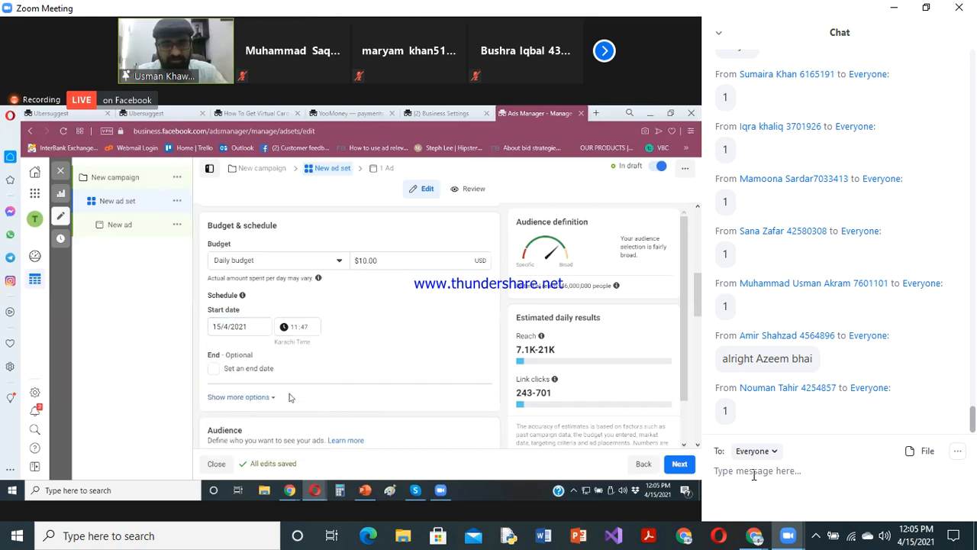
{"action": "left_click", "coordinate": [253, 418]}
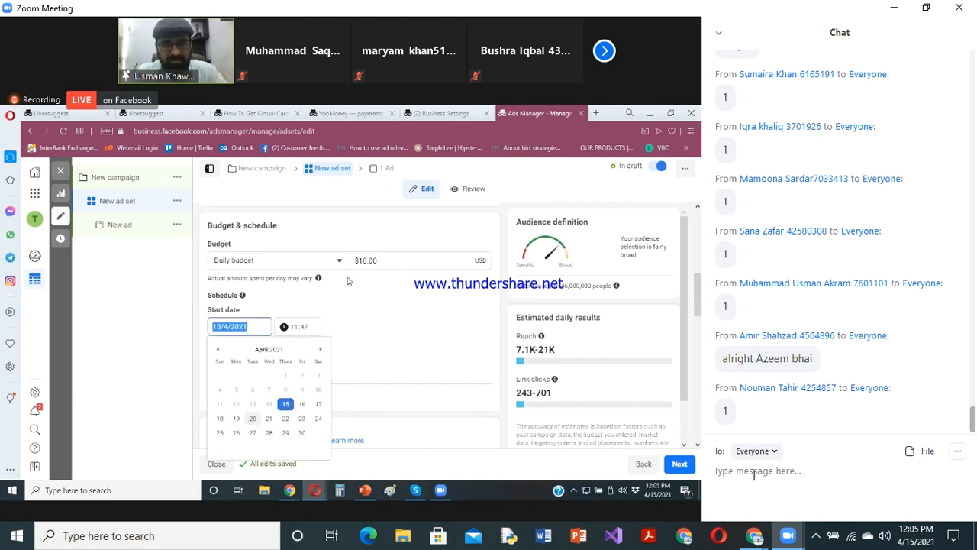
{"action": "left_click", "coordinate": [298, 333]}
{"action": "key", "text": "Up"}
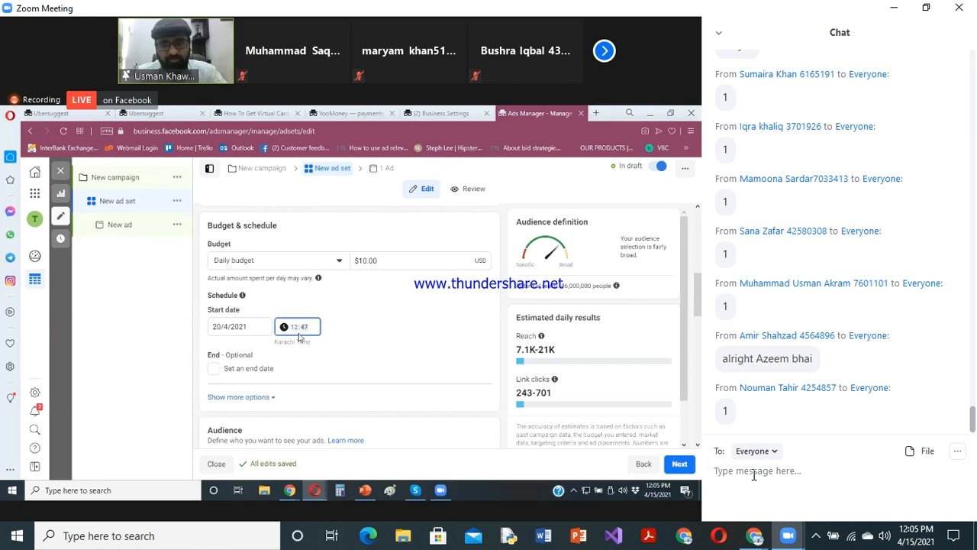
{"action": "type", "text": "00"}
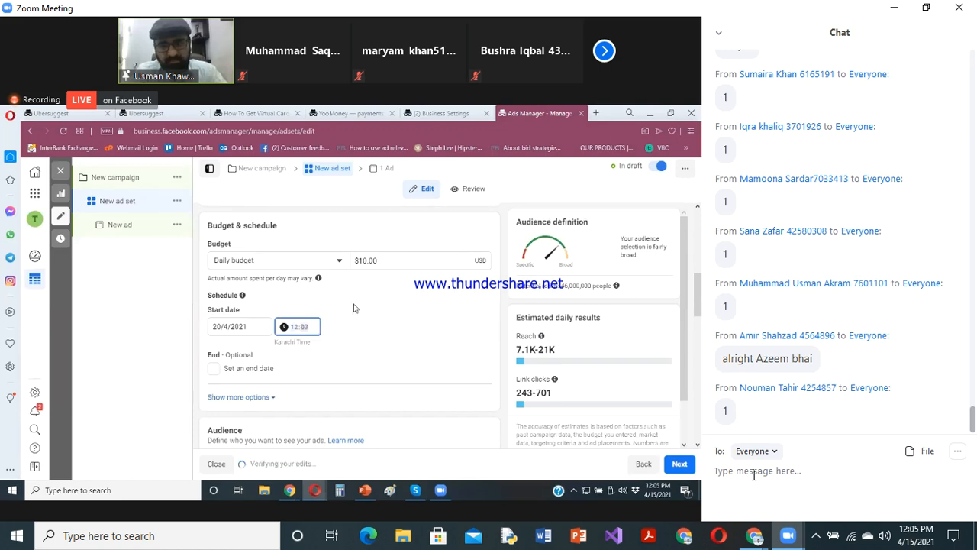
{"action": "left_click", "coordinate": [353, 307]}
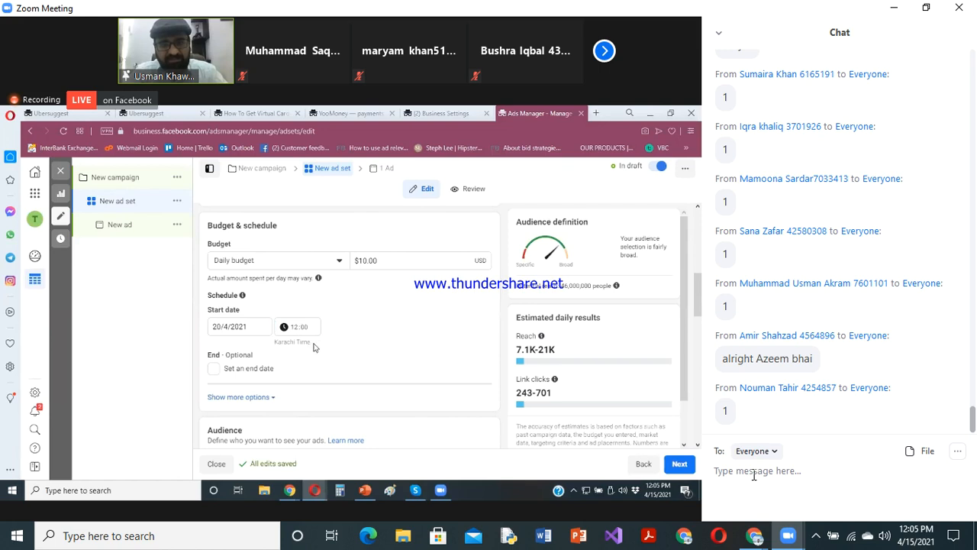
- Enable an end date for the ad set's schedule and choose 25 April 2021
{"action": "scroll", "coordinate": [347, 310], "scroll_direction": "down", "scroll_amount": 1}
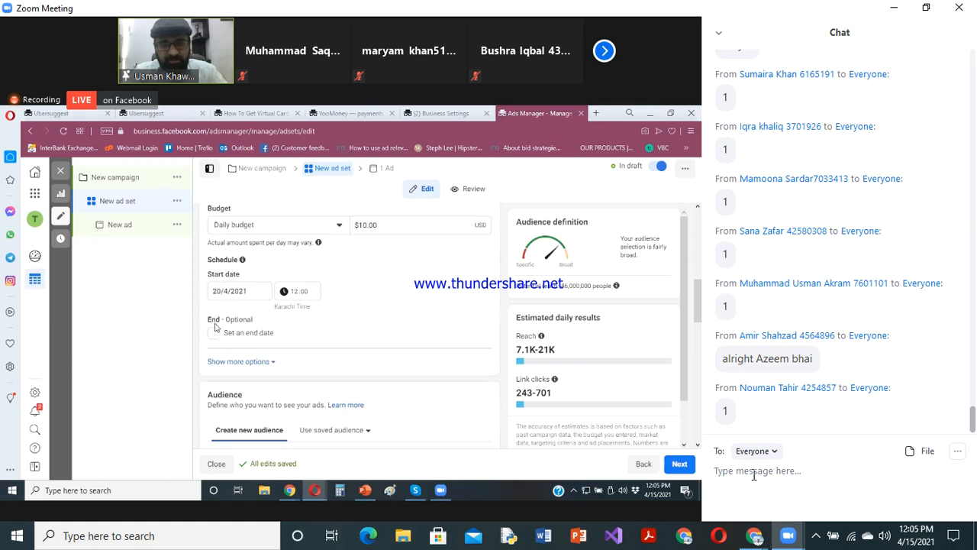
{"action": "left_click", "coordinate": [213, 333]}
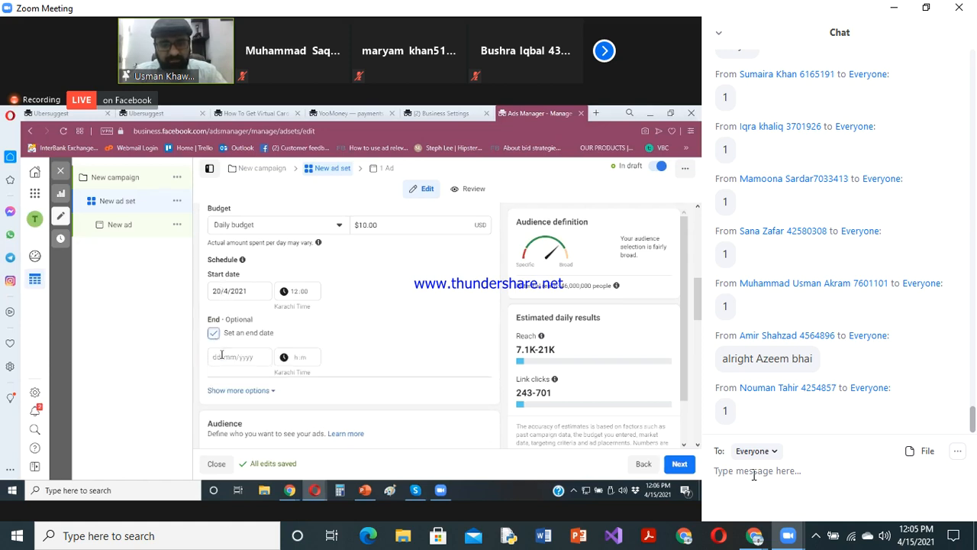
{"action": "left_click", "coordinate": [222, 356]}
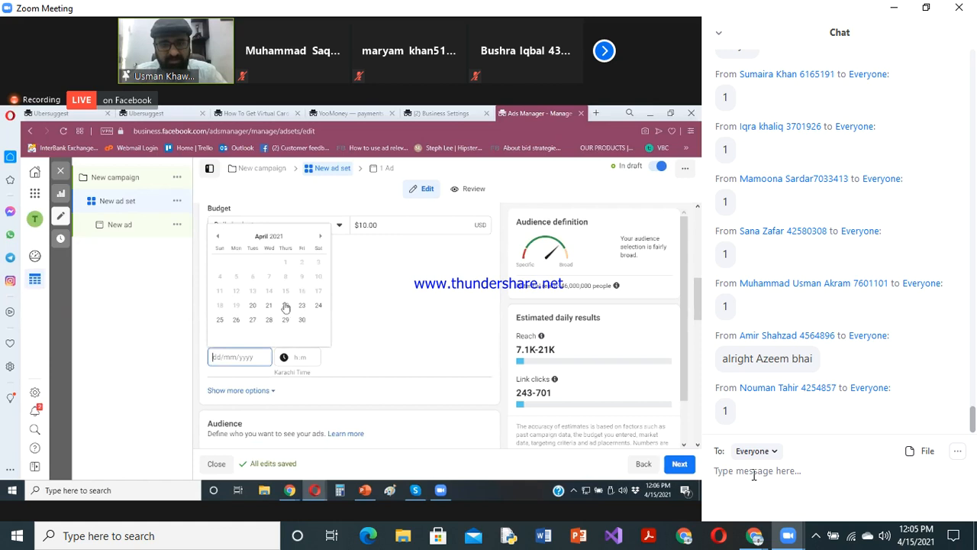
{"action": "left_click", "coordinate": [220, 321]}
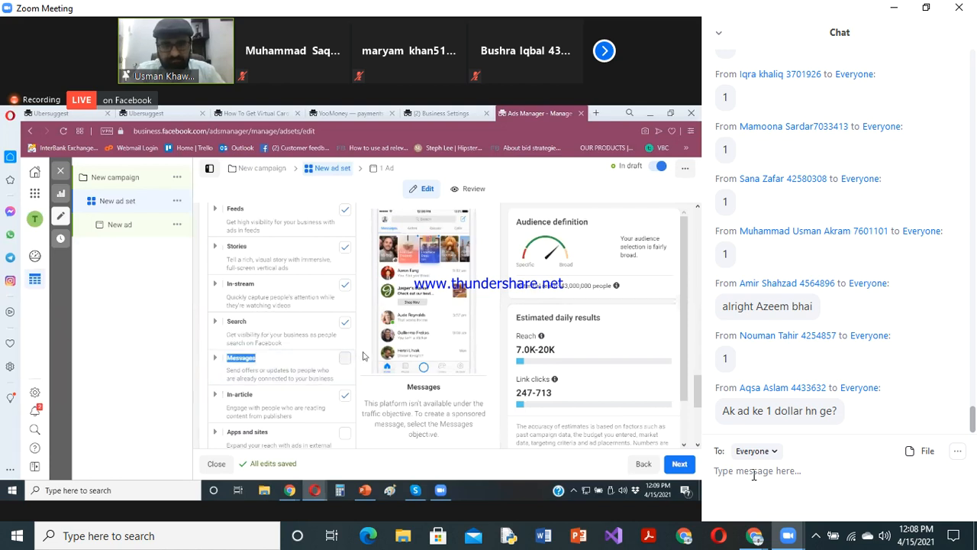
- Review the ad set's placements list and exclude the Search placement
{"action": "scroll", "coordinate": [364, 356], "scroll_direction": "down", "scroll_amount": 2}
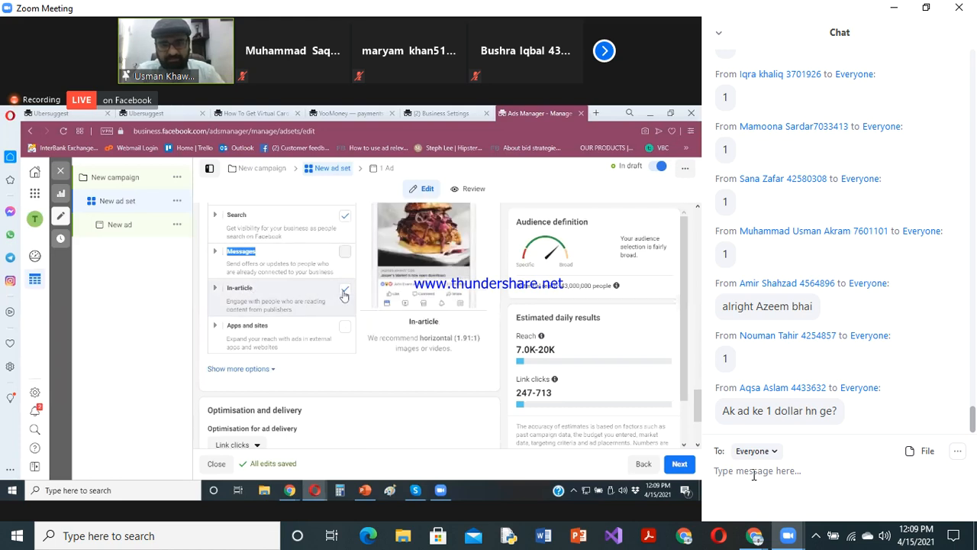
{"action": "scroll", "coordinate": [343, 296], "scroll_direction": "up", "scroll_amount": 4}
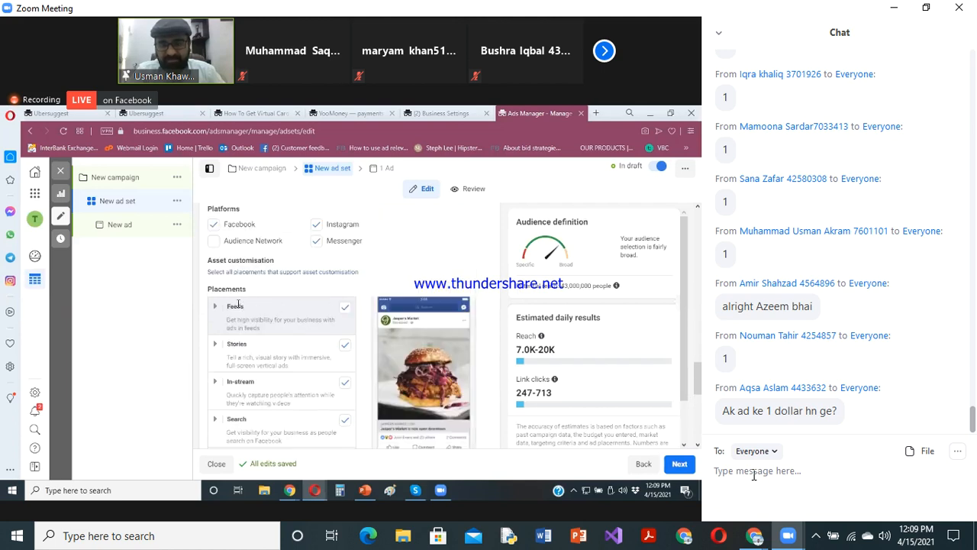
{"action": "scroll", "coordinate": [342, 313], "scroll_direction": "down", "scroll_amount": 1}
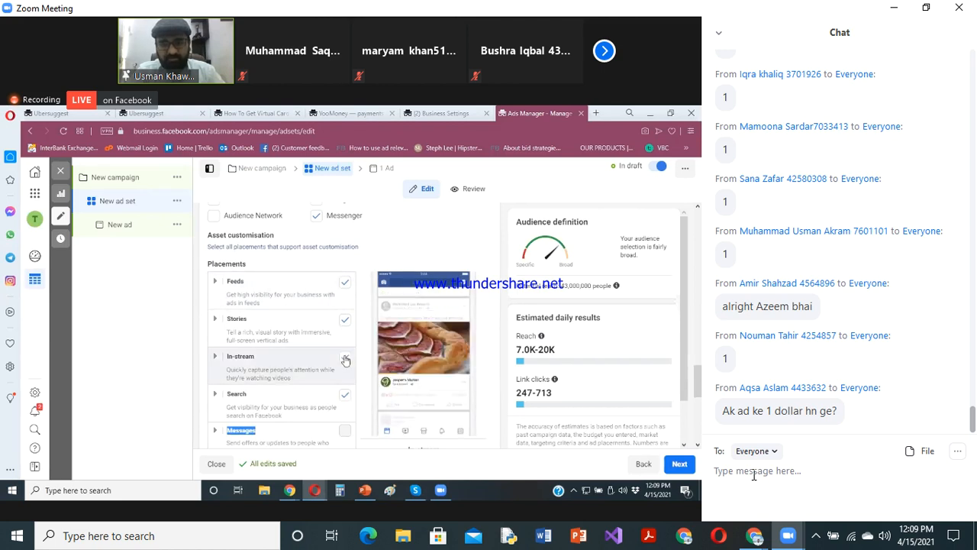
{"action": "left_click", "coordinate": [240, 431]}
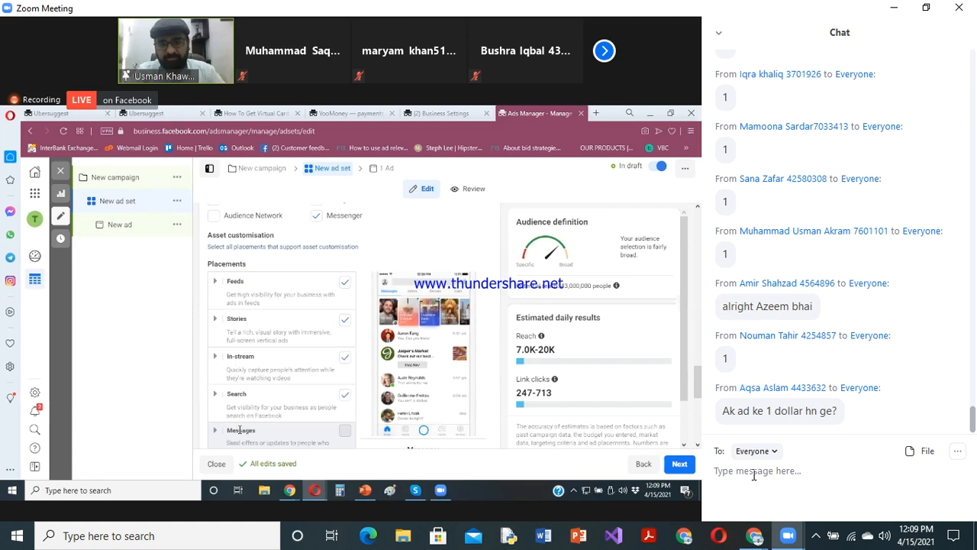
{"action": "double_click", "coordinate": [244, 399]}
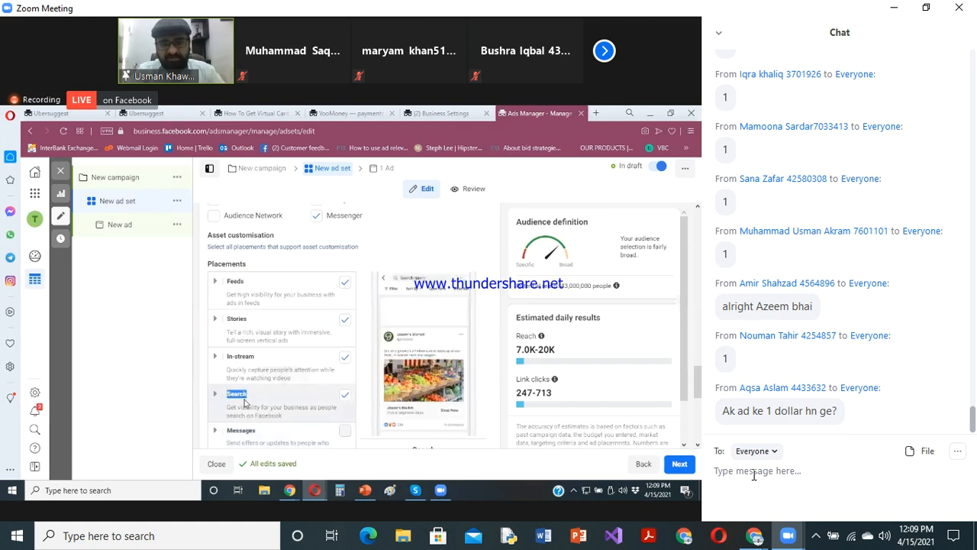
{"action": "left_click", "coordinate": [346, 396]}
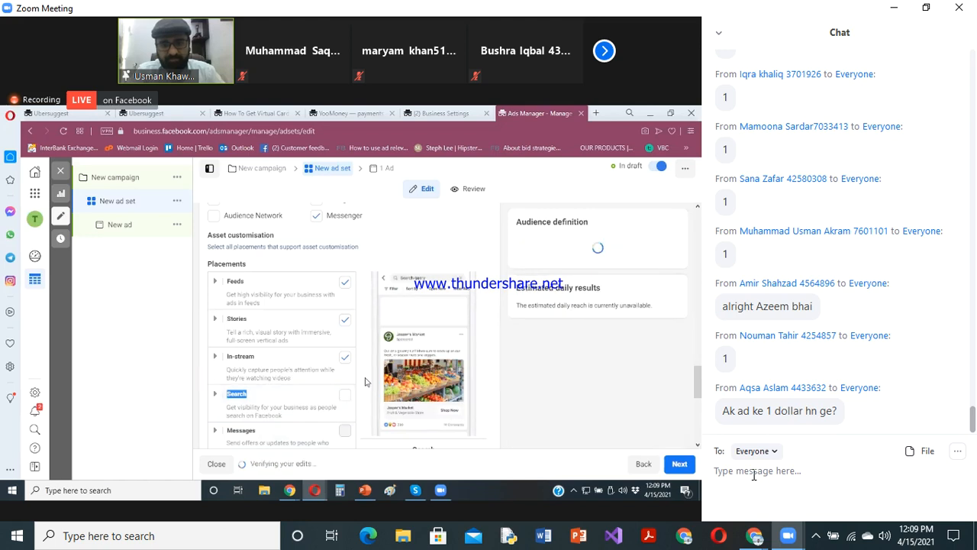
- Exclude the In-article placement from the ad set
{"action": "scroll", "coordinate": [364, 381], "scroll_direction": "down", "scroll_amount": 1}
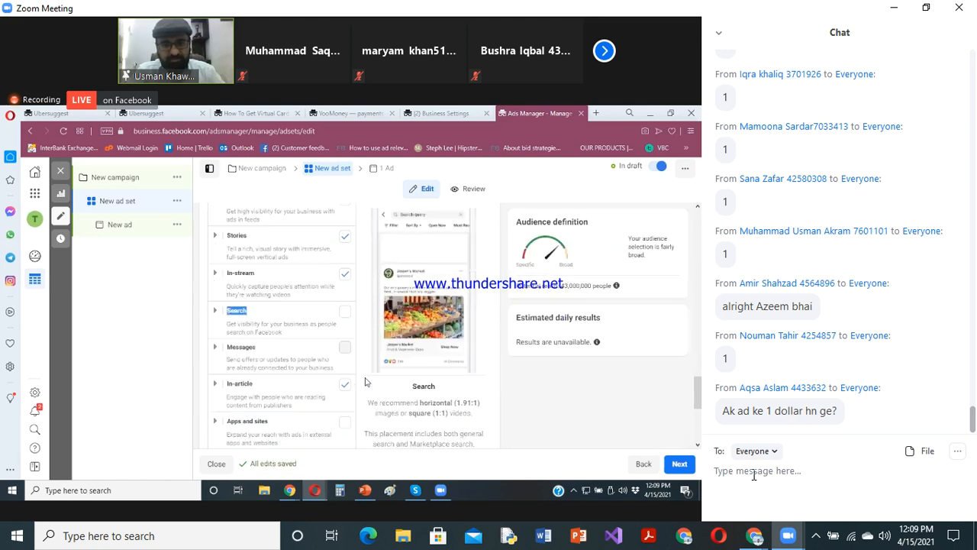
{"action": "left_click", "coordinate": [248, 383]}
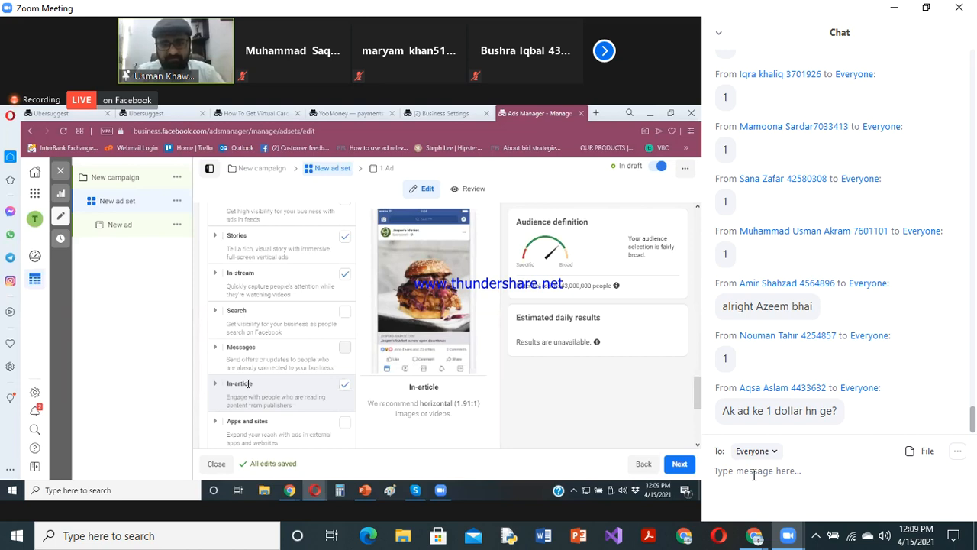
{"action": "left_click", "coordinate": [361, 383]}
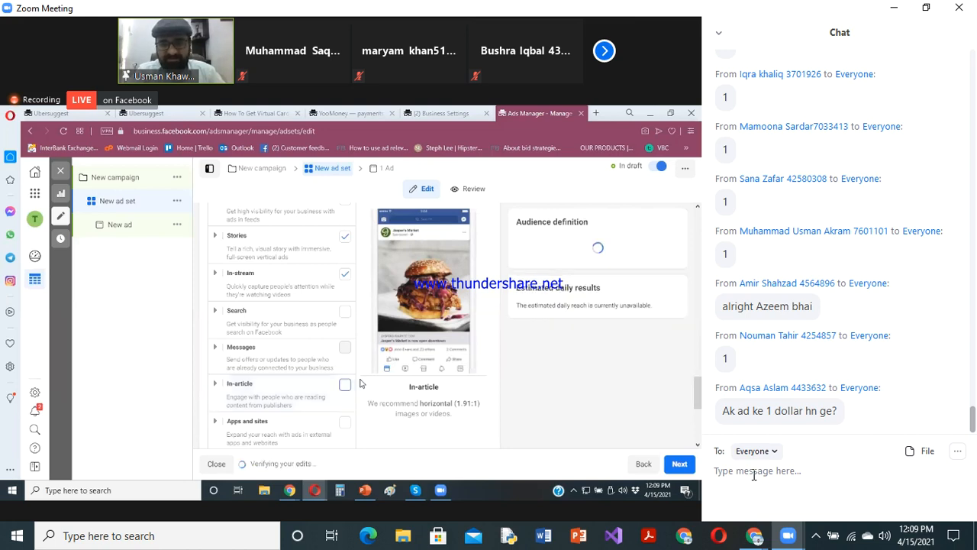
- Highlight the Search, Feeds, Stories and In-stream placement names one after another
{"action": "double_click", "coordinate": [245, 308]}
{"action": "scroll", "coordinate": [363, 304], "scroll_direction": "up", "scroll_amount": 1}
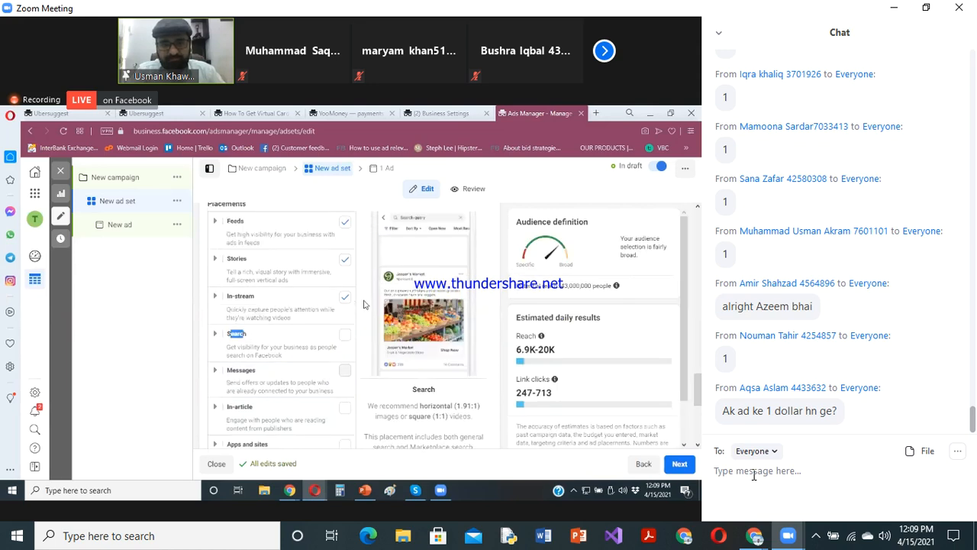
{"action": "scroll", "coordinate": [274, 282], "scroll_direction": "up", "scroll_amount": 1}
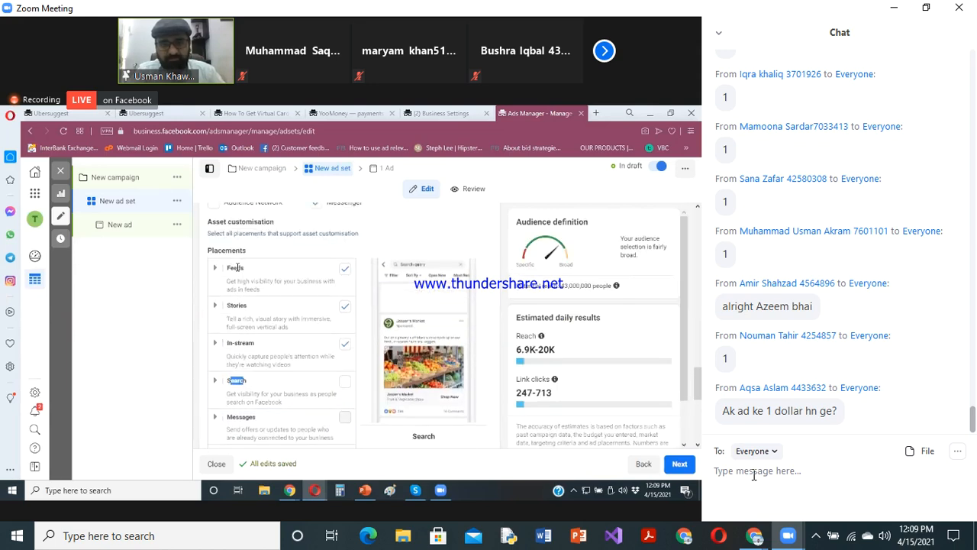
{"action": "double_click", "coordinate": [235, 268]}
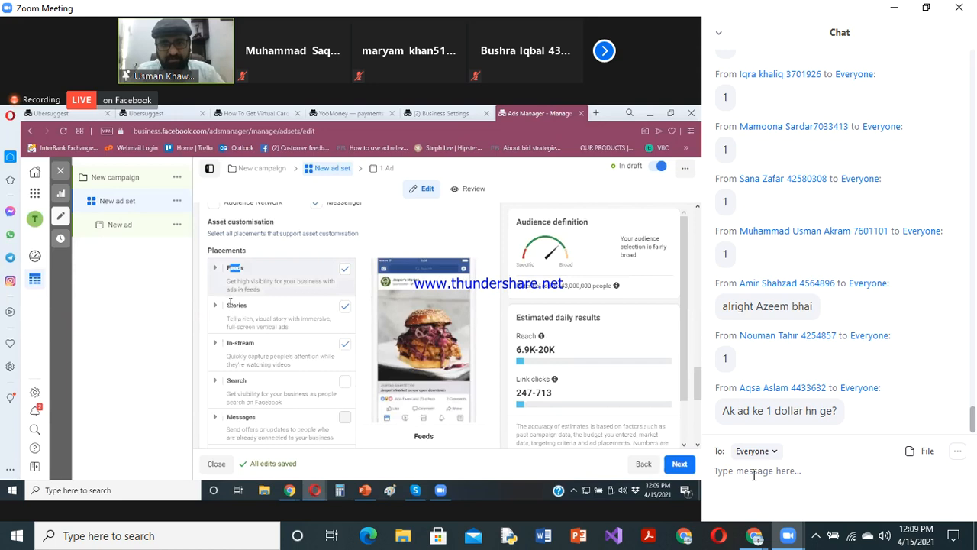
{"action": "double_click", "coordinate": [241, 306]}
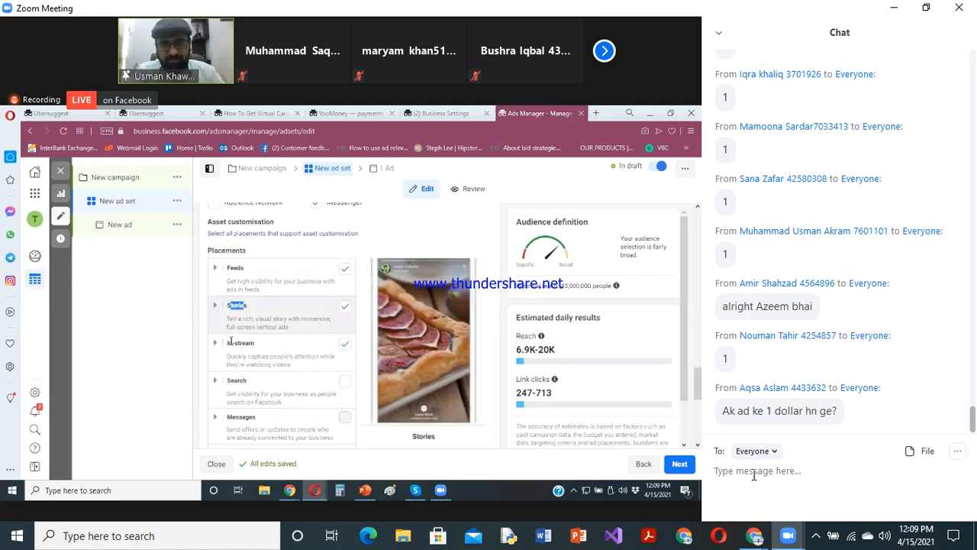
{"action": "left_click_drag", "start_coordinate": [227, 343], "coordinate": [256, 343]}
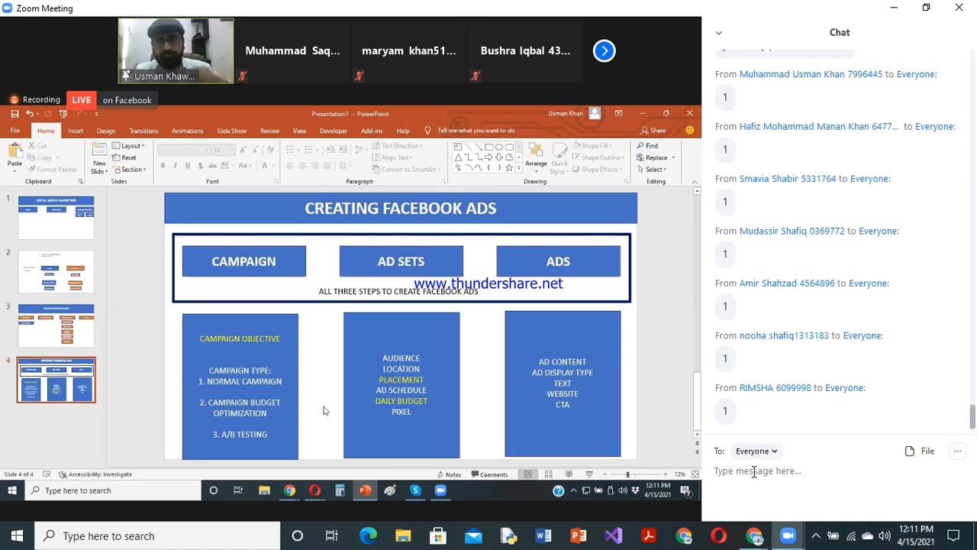
- Send the reply "1" to everyone in the meeting chat
{"action": "type", "text": "1"}
{"action": "key", "text": "Return"}
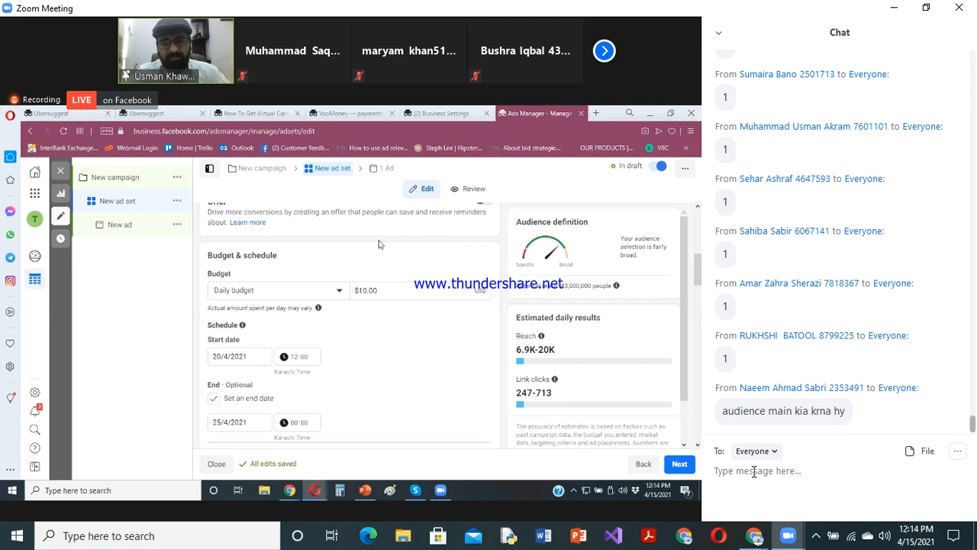
- Switch to the PowerPoint presentation about creating Facebook ads
{"action": "left_click", "coordinate": [365, 492]}
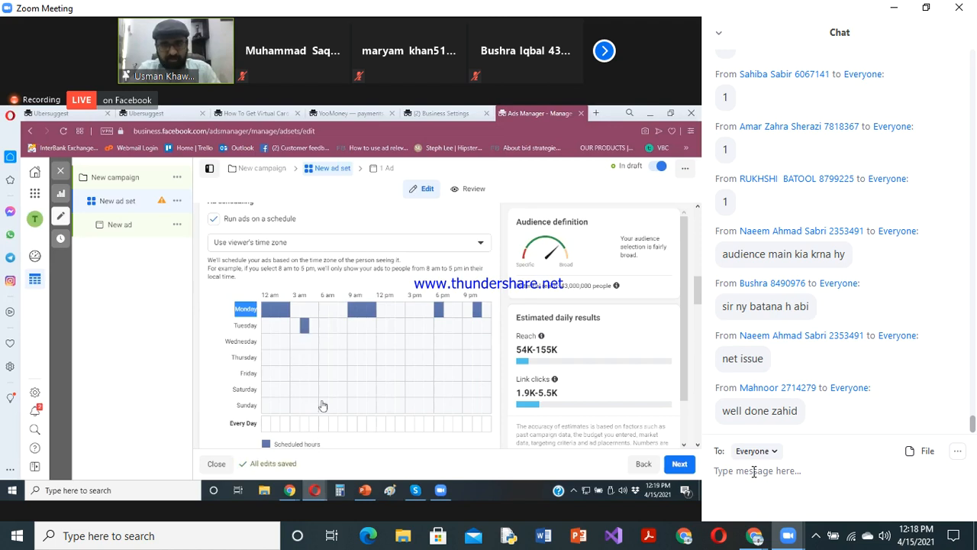
- Add the 3 pm, 8 pm and 11 pm hours to Tuesday in the ad schedule
{"action": "left_click", "coordinate": [409, 328]}
{"action": "left_click", "coordinate": [457, 327]}
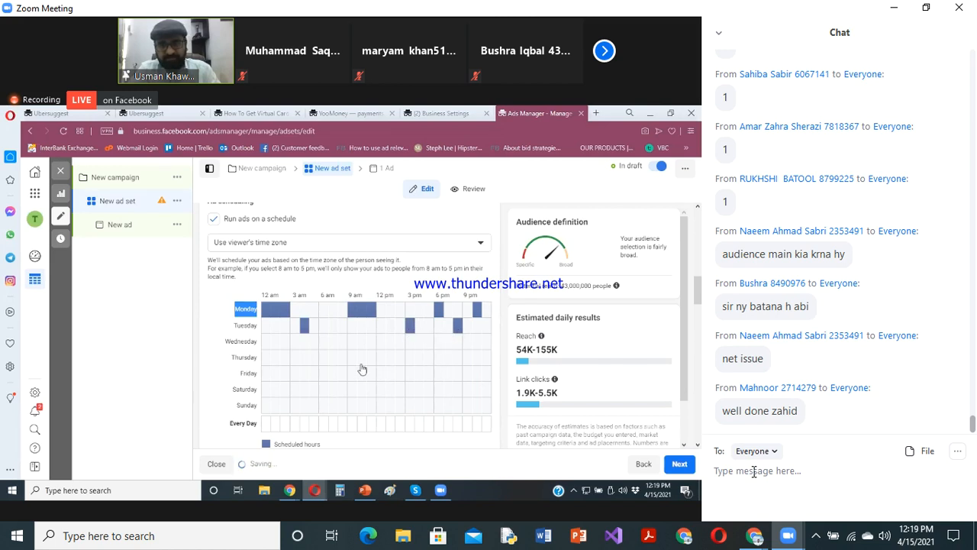
{"action": "left_click", "coordinate": [485, 326]}
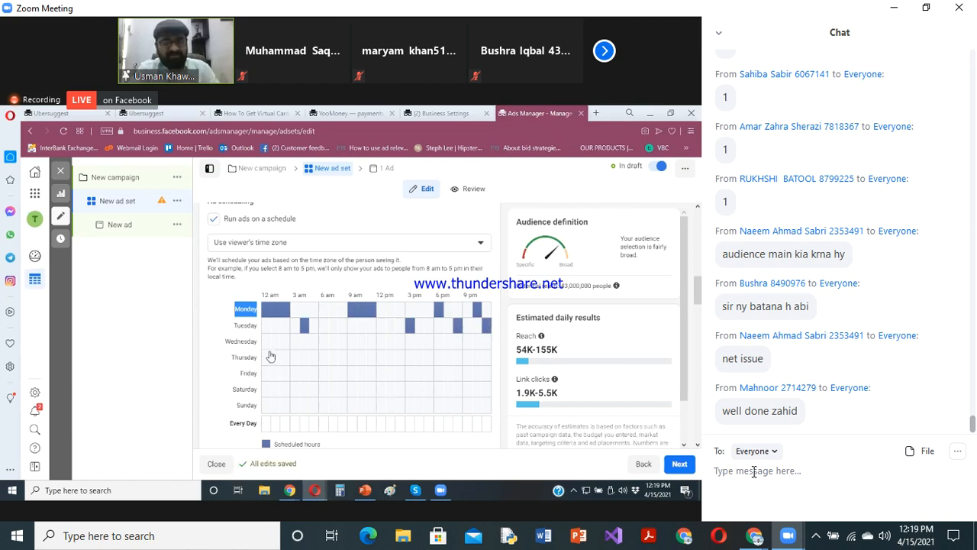
- Schedule the ads for all of Wednesday, Friday 12 am–10 am and 5 pm–12 am, and Saturday 4 am–7 pm
{"action": "left_click_drag", "start_coordinate": [264, 345], "coordinate": [486, 350]}
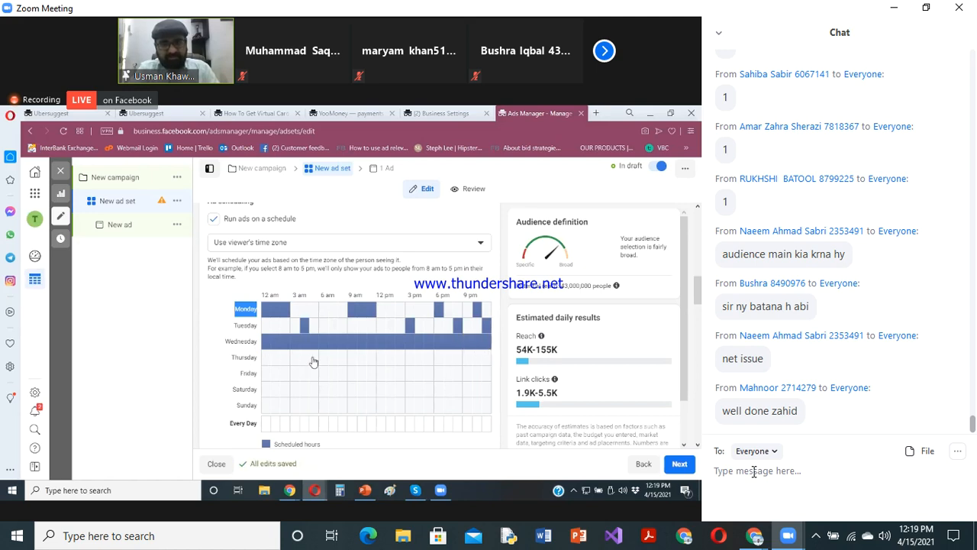
{"action": "left_click_drag", "start_coordinate": [264, 377], "coordinate": [348, 379]}
{"action": "left_click_drag", "start_coordinate": [426, 379], "coordinate": [490, 384]}
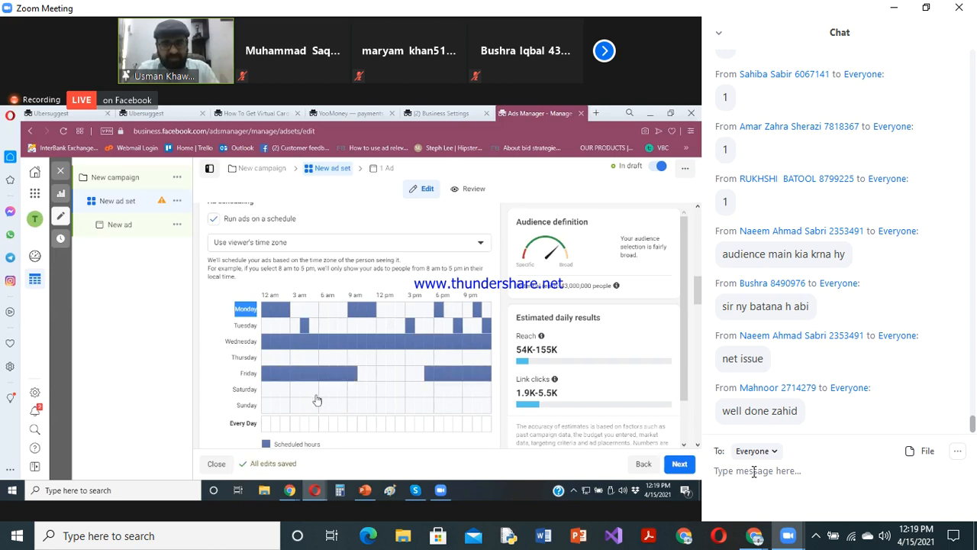
{"action": "left_click_drag", "start_coordinate": [303, 395], "coordinate": [436, 401]}
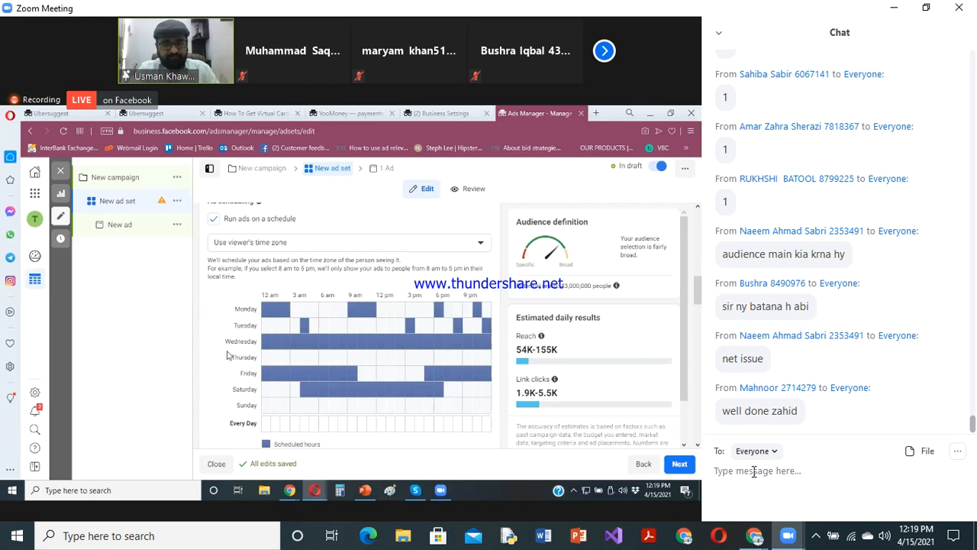
- Highlight the Monday label in the ad schedule grid, then clear the highlight
{"action": "scroll", "coordinate": [226, 355], "scroll_direction": "down", "scroll_amount": 1}
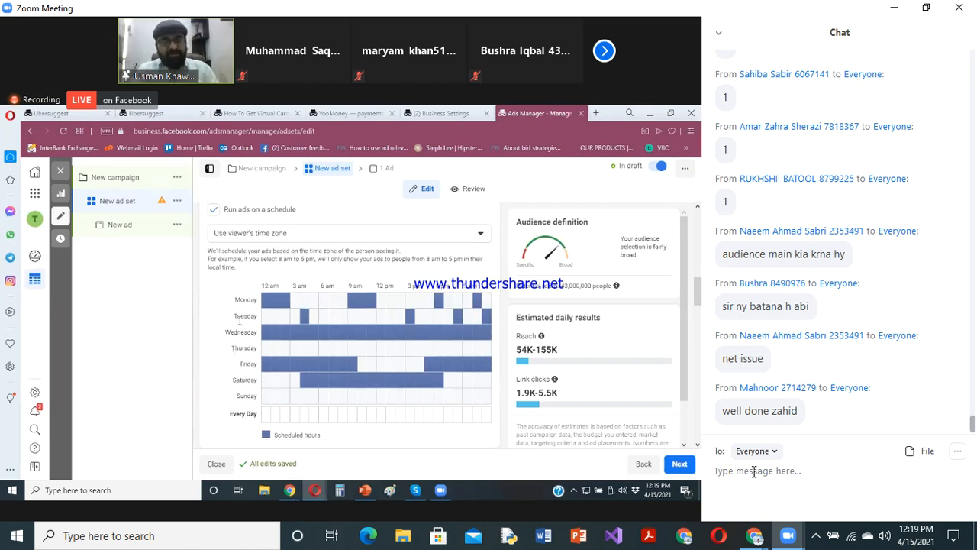
{"action": "left_click_drag", "start_coordinate": [235, 299], "coordinate": [258, 301]}
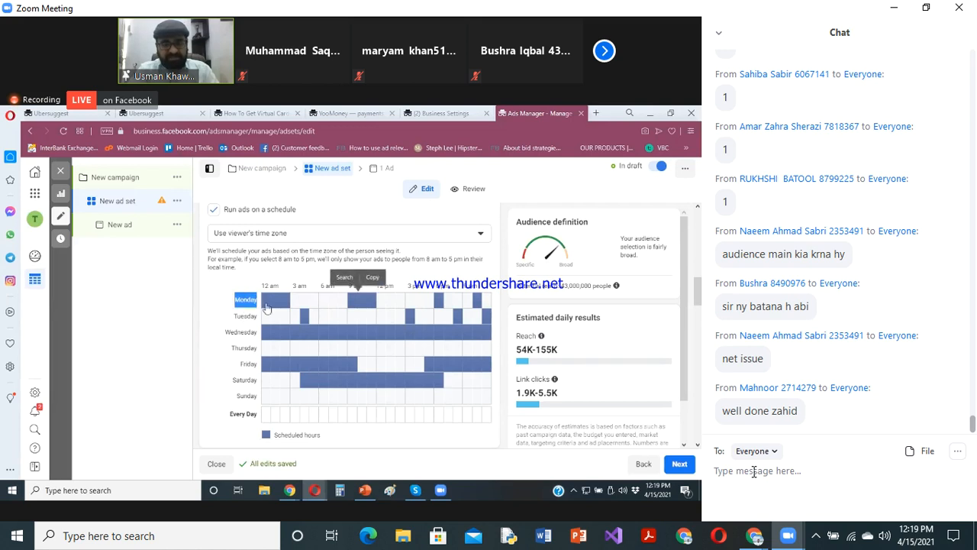
{"action": "left_click", "coordinate": [243, 316]}
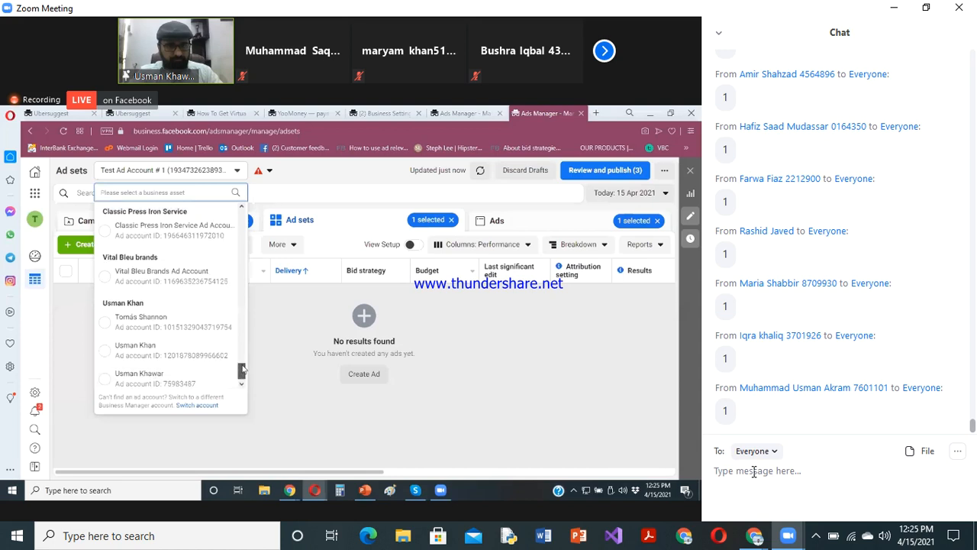
- Look through the ad accounts listed in the Ads Manager account selector
{"action": "scroll", "coordinate": [141, 241], "scroll_direction": "up", "scroll_amount": 5}
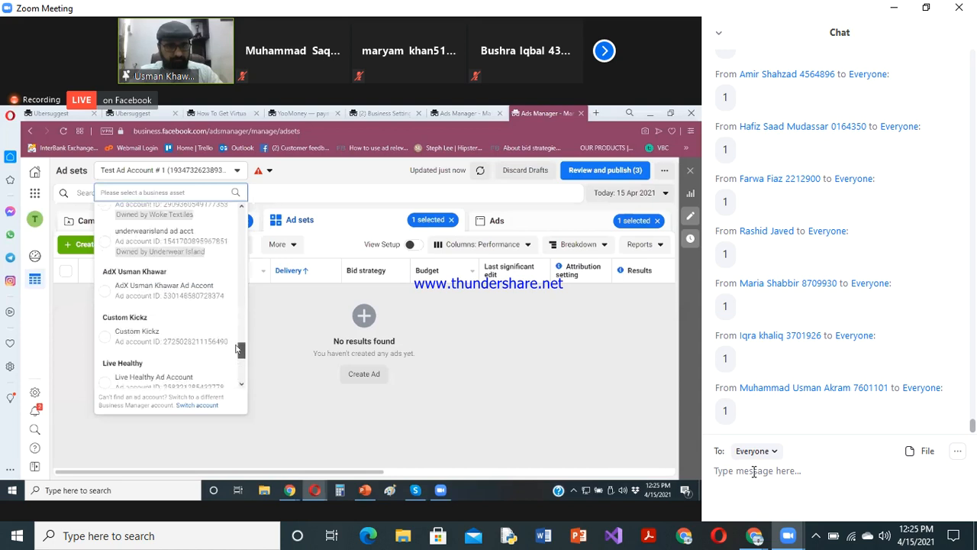
{"action": "scroll", "coordinate": [142, 242], "scroll_direction": "up", "scroll_amount": 1}
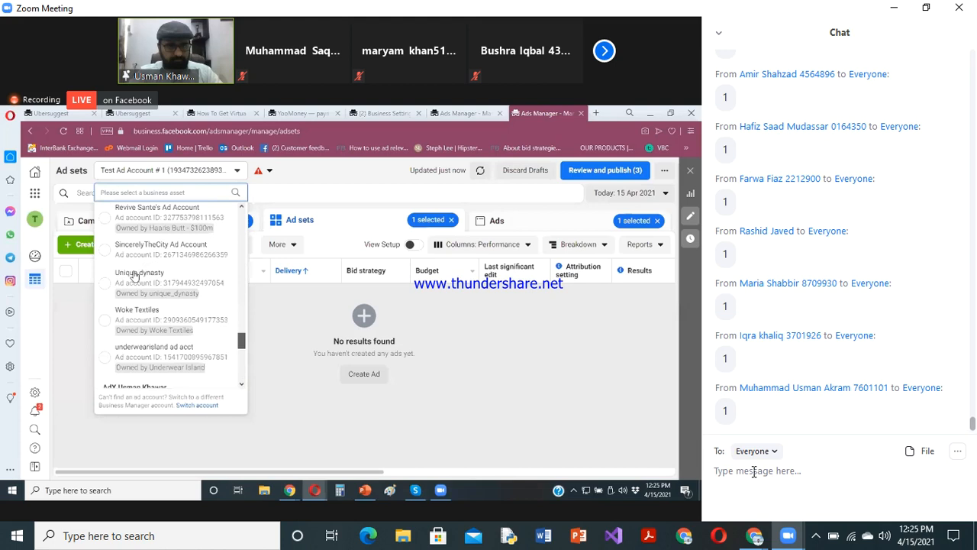
{"action": "scroll", "coordinate": [135, 278], "scroll_direction": "up", "scroll_amount": 2}
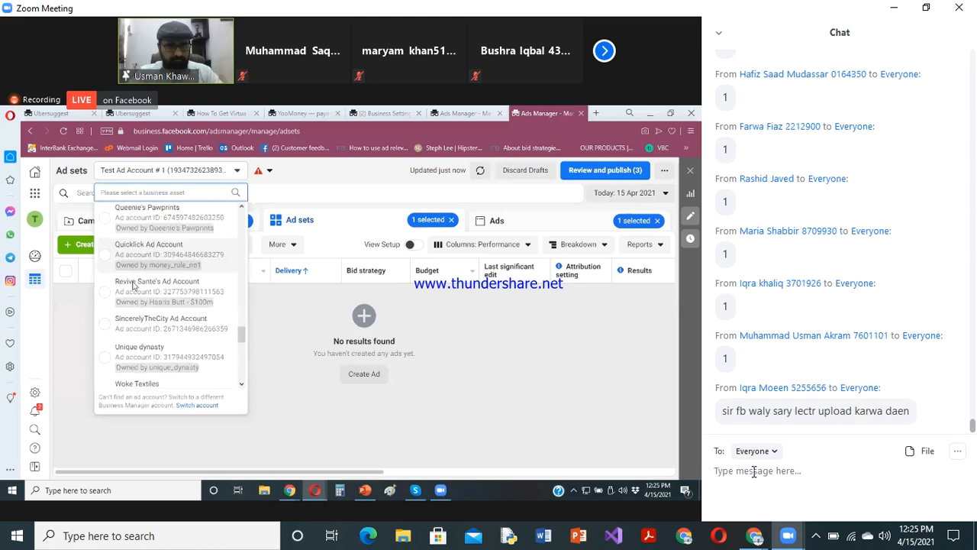
{"action": "scroll", "coordinate": [198, 318], "scroll_direction": "up", "scroll_amount": 2}
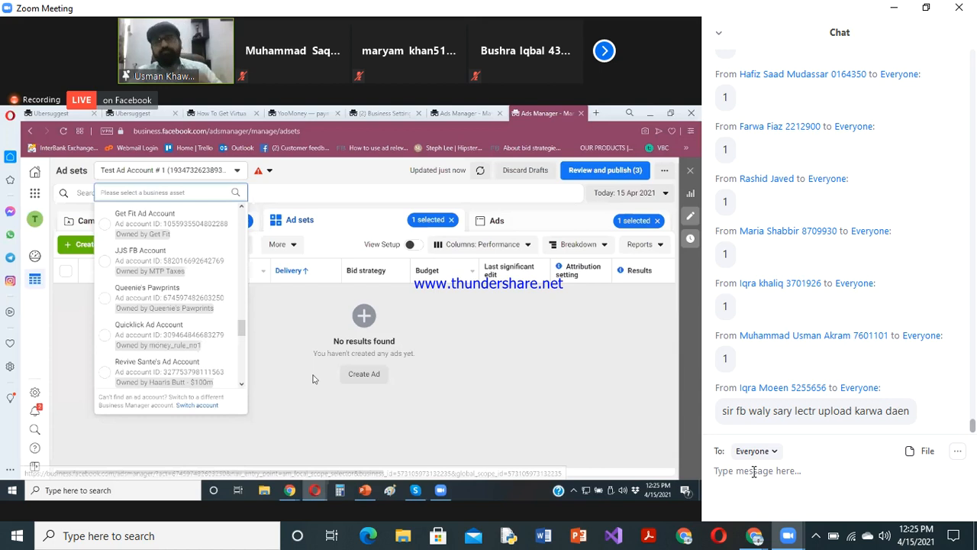
{"action": "scroll", "coordinate": [168, 297], "scroll_direction": "up", "scroll_amount": 1}
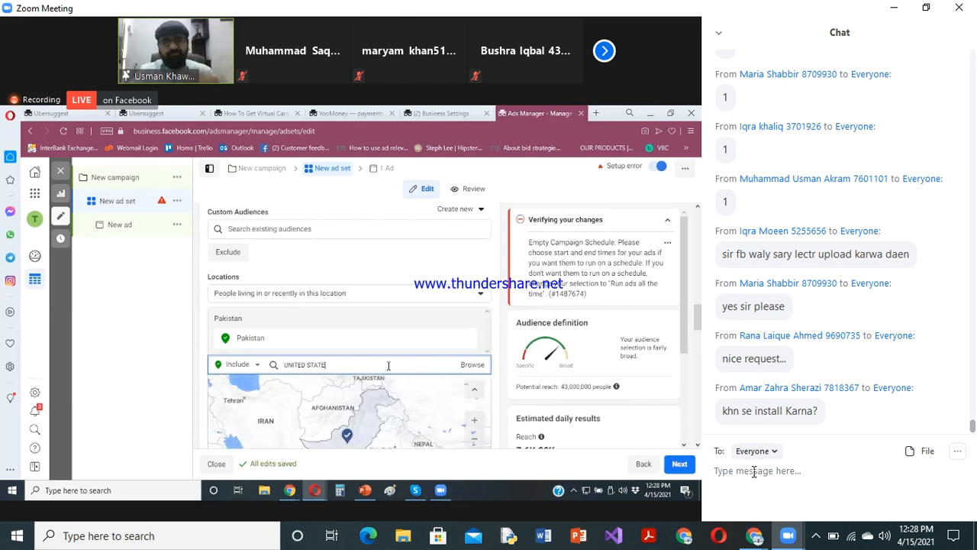
- Add the country United States to the ad set's included locations
{"action": "type", "text": "S"}
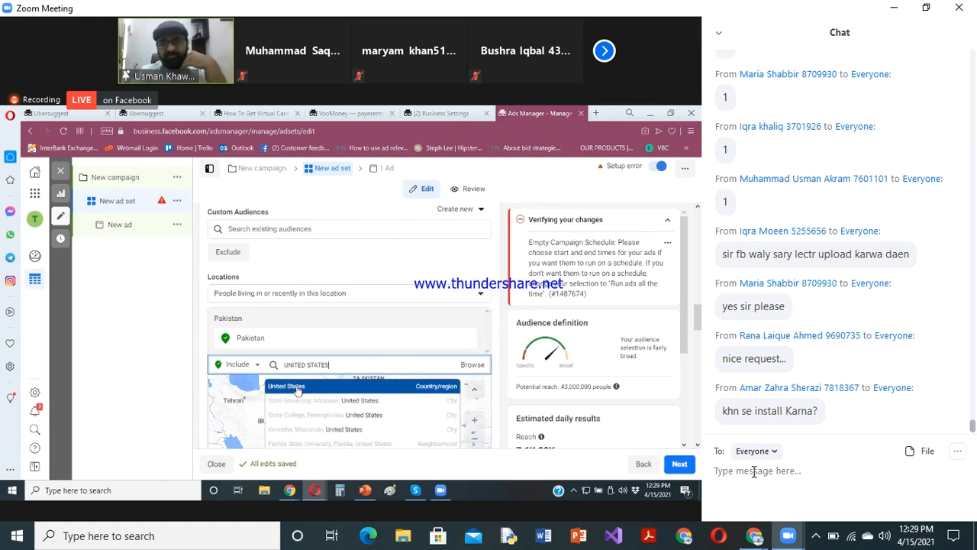
{"action": "left_click", "coordinate": [296, 387]}
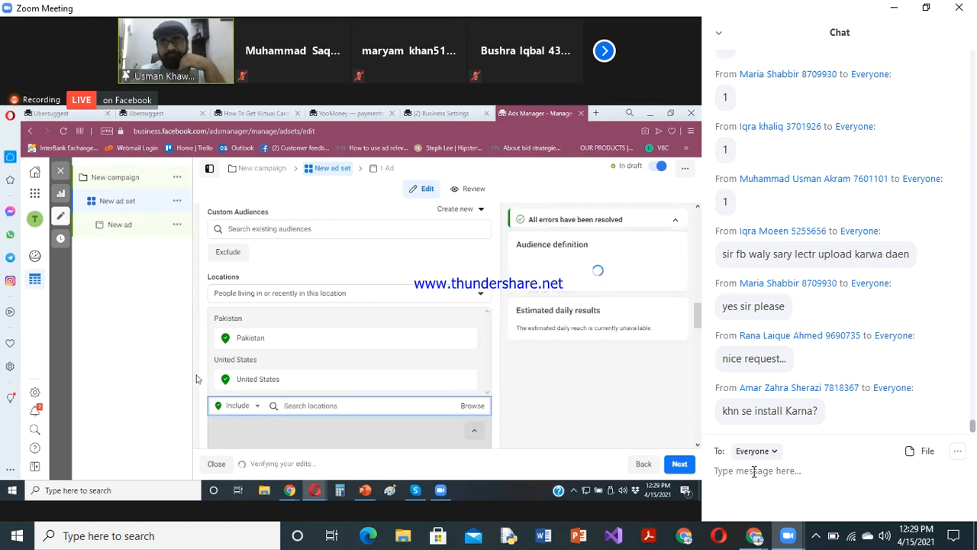
{"action": "scroll", "coordinate": [326, 394], "scroll_direction": "down", "scroll_amount": 1}
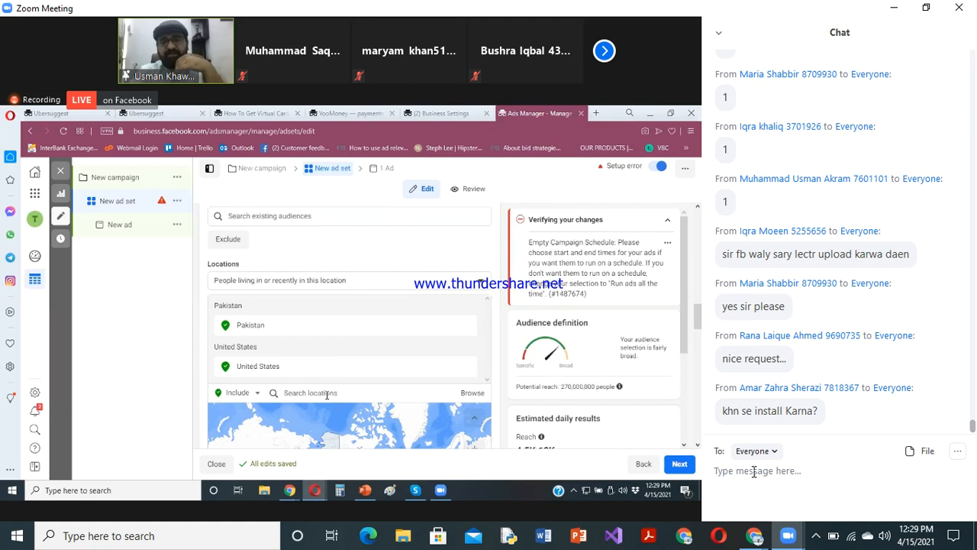
- Add the country United Kingdom to the included locations and search the locations for Australia
{"action": "left_click", "coordinate": [327, 394]}
{"action": "type", "text": "UNITED KING"}
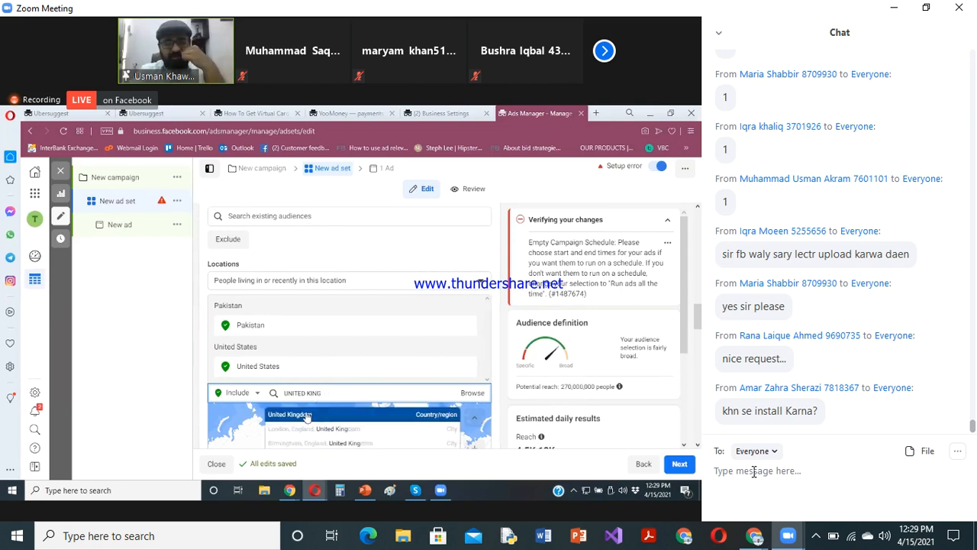
{"action": "left_click", "coordinate": [306, 415]}
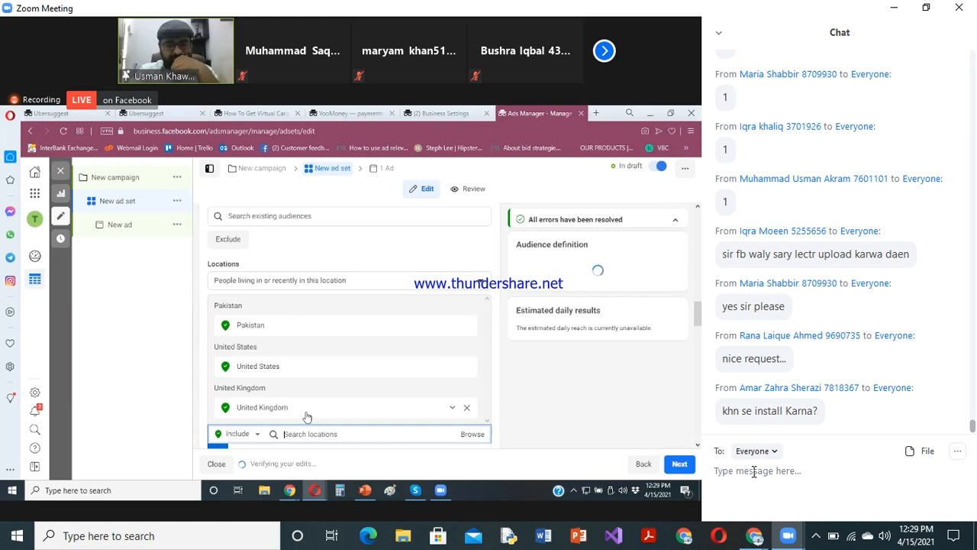
{"action": "type", "text": "AUSTRALIA"}
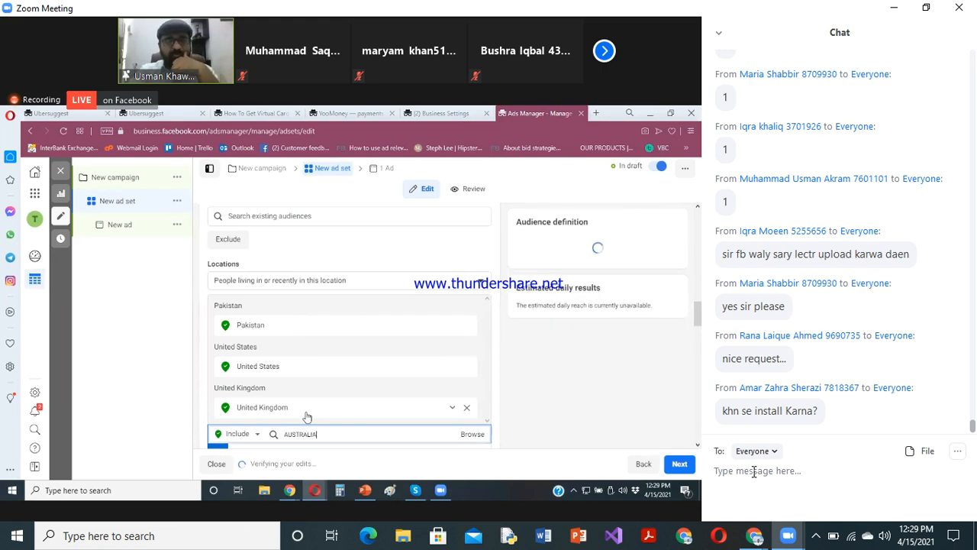
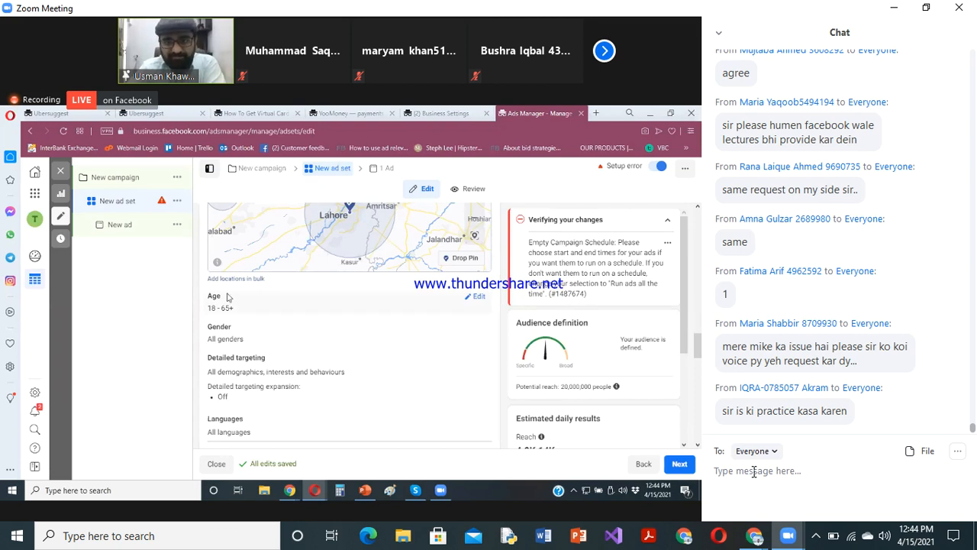
- Show the explanation of the audience's Age setting
{"action": "mouse_move", "coordinate": [226, 297]}
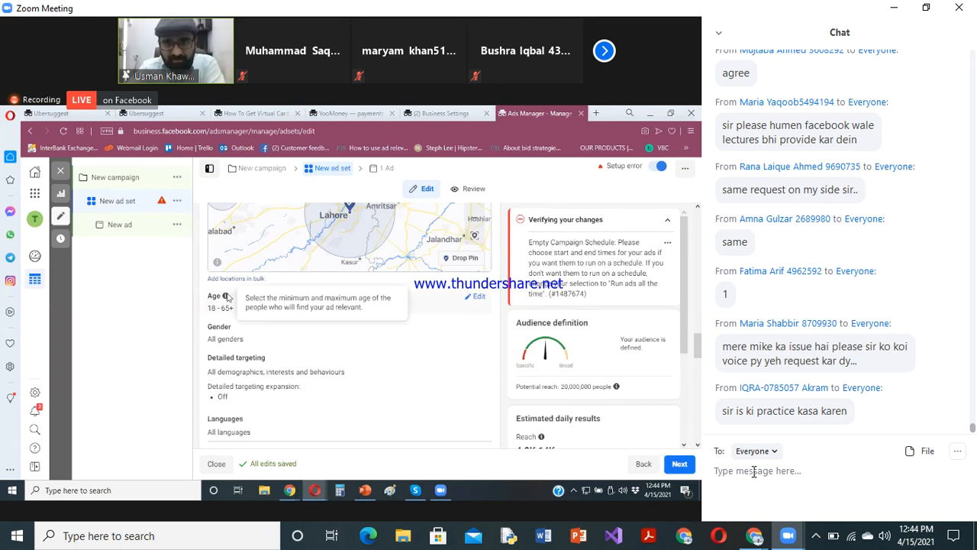